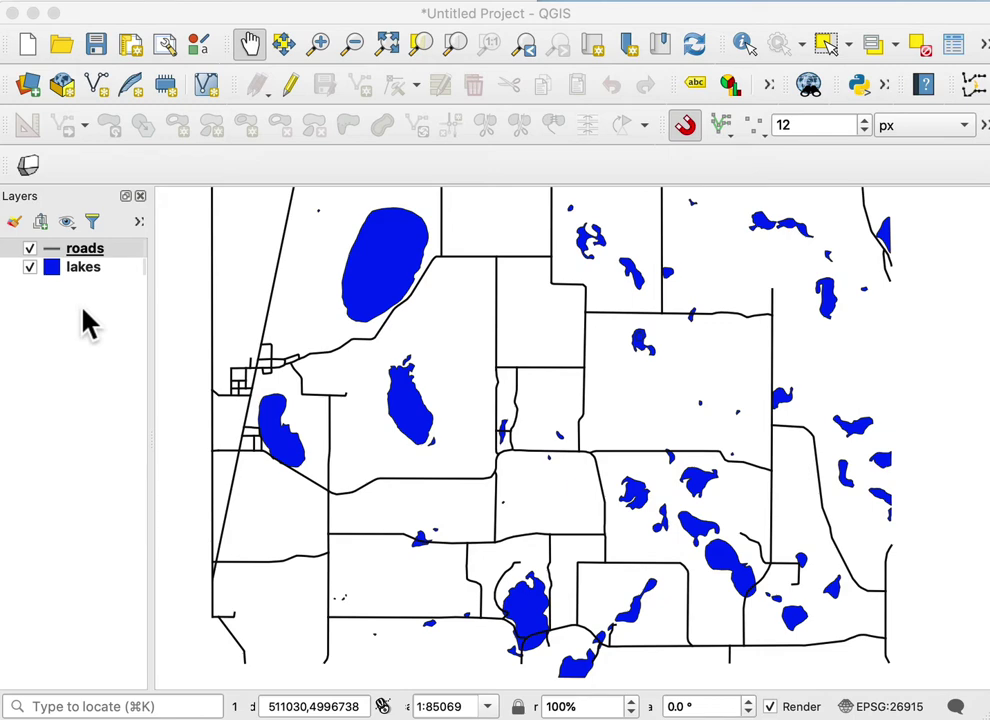
# Step: Remove both the roads and lakes layers together, leaving an empty layer list
pyautogui.click(78, 249)
pyautogui.rightClick(82, 255)
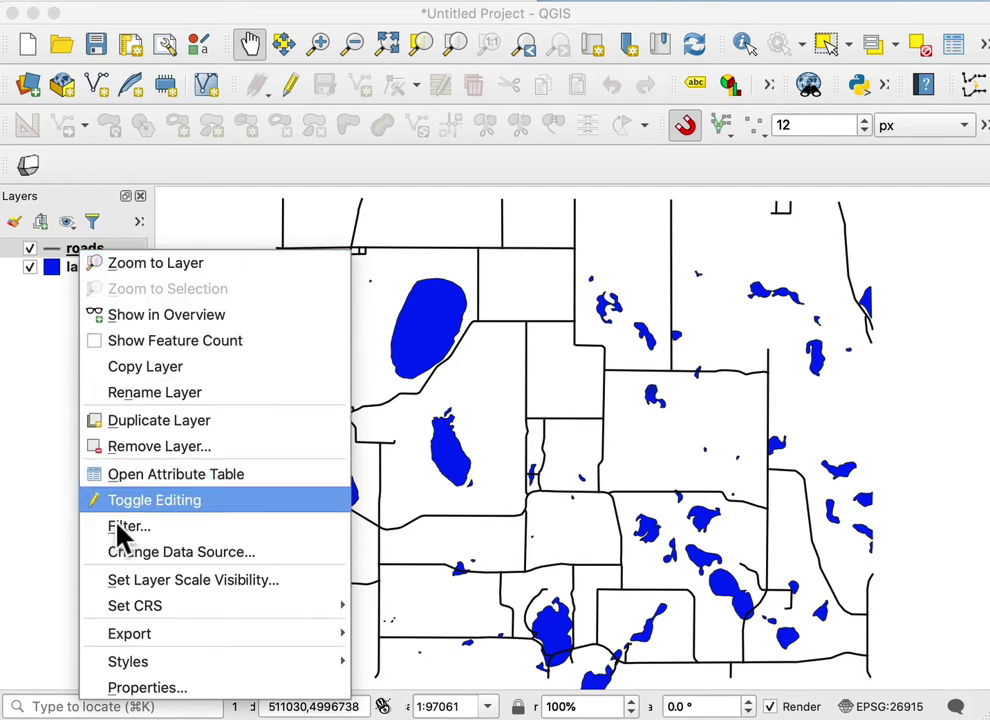
pyautogui.click(135, 447)
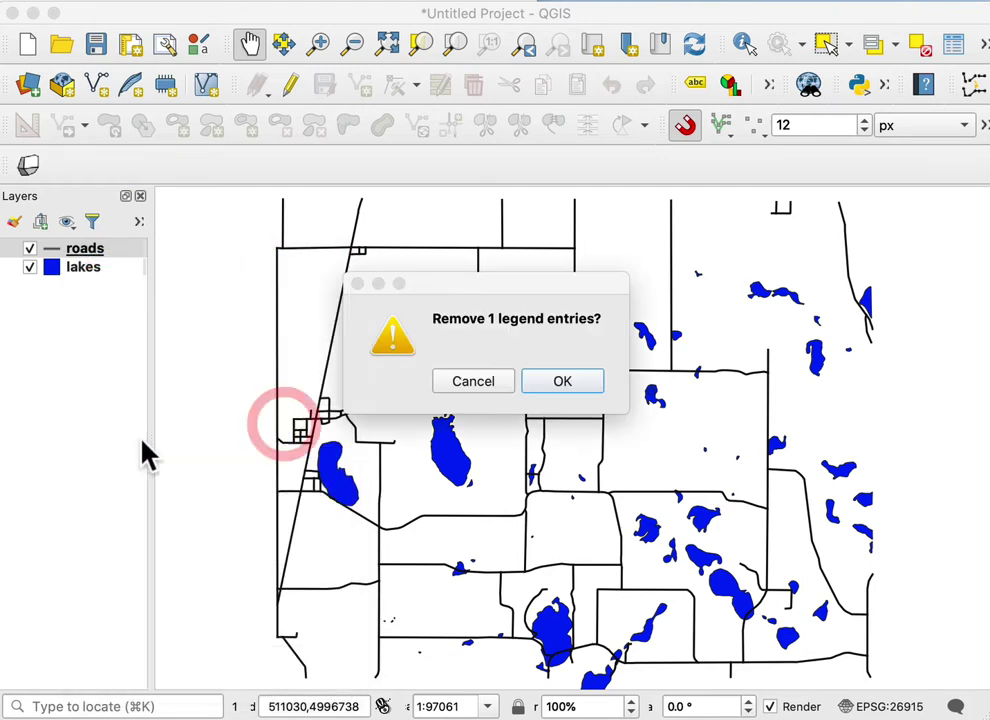
pyautogui.click(474, 384)
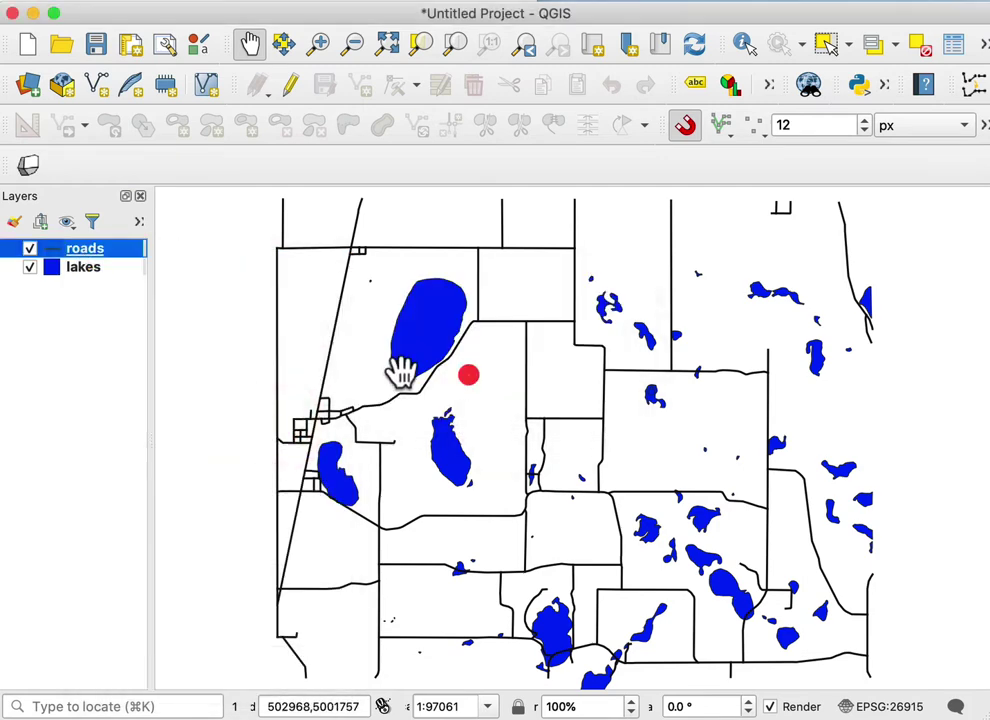
pyautogui.keyDown('shift'); pyautogui.click(82, 283); pyautogui.keyUp('shift')
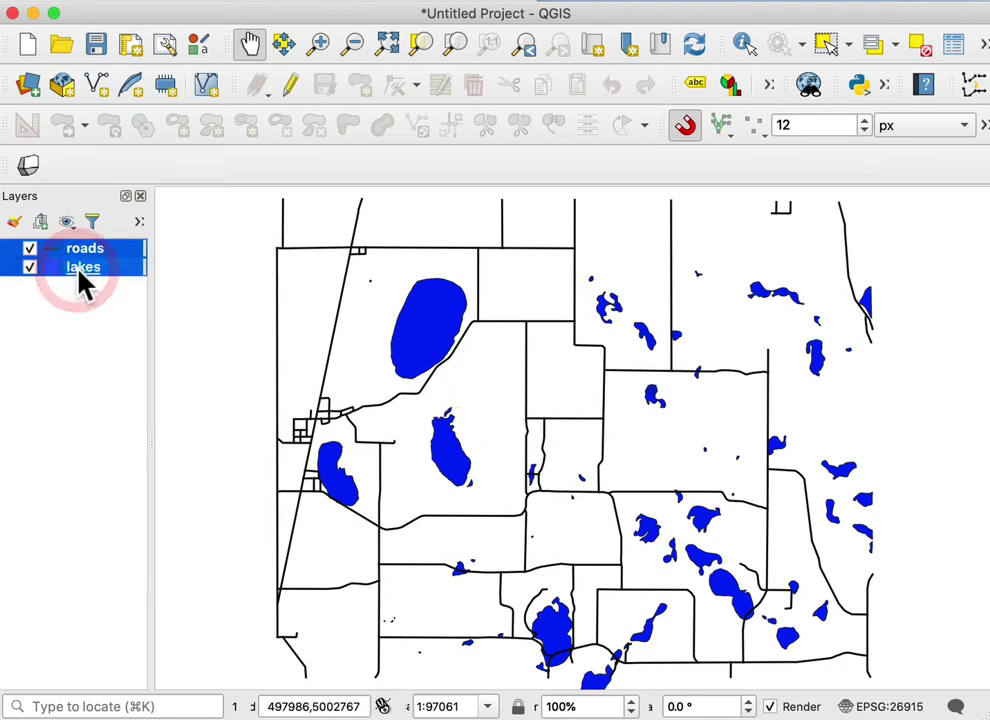
pyautogui.rightClick(84, 263)
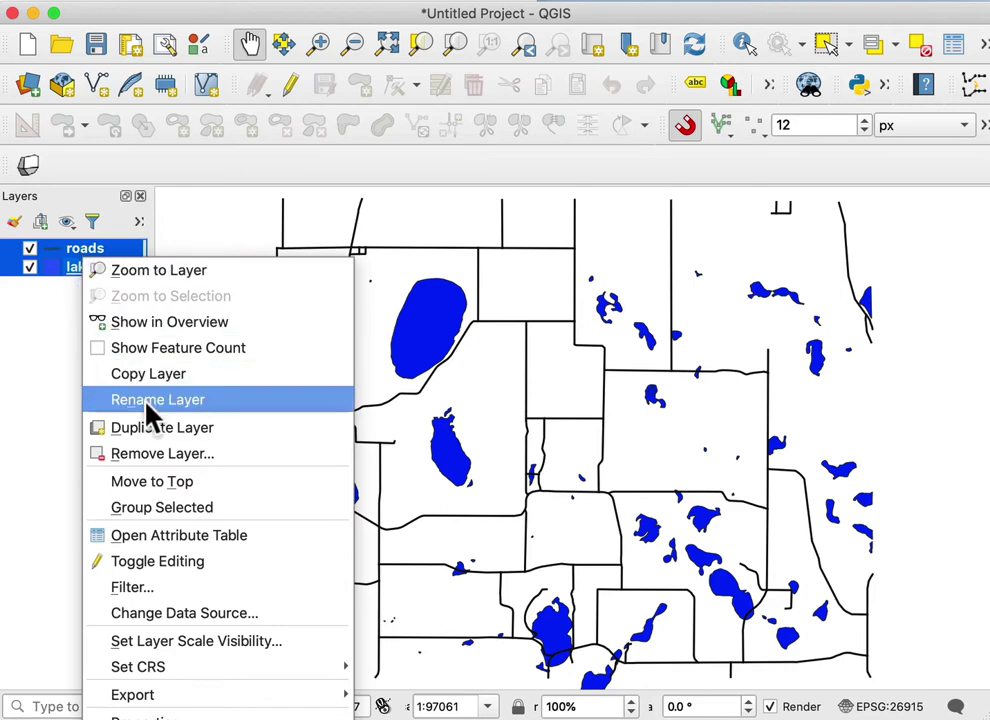
pyautogui.click(160, 454)
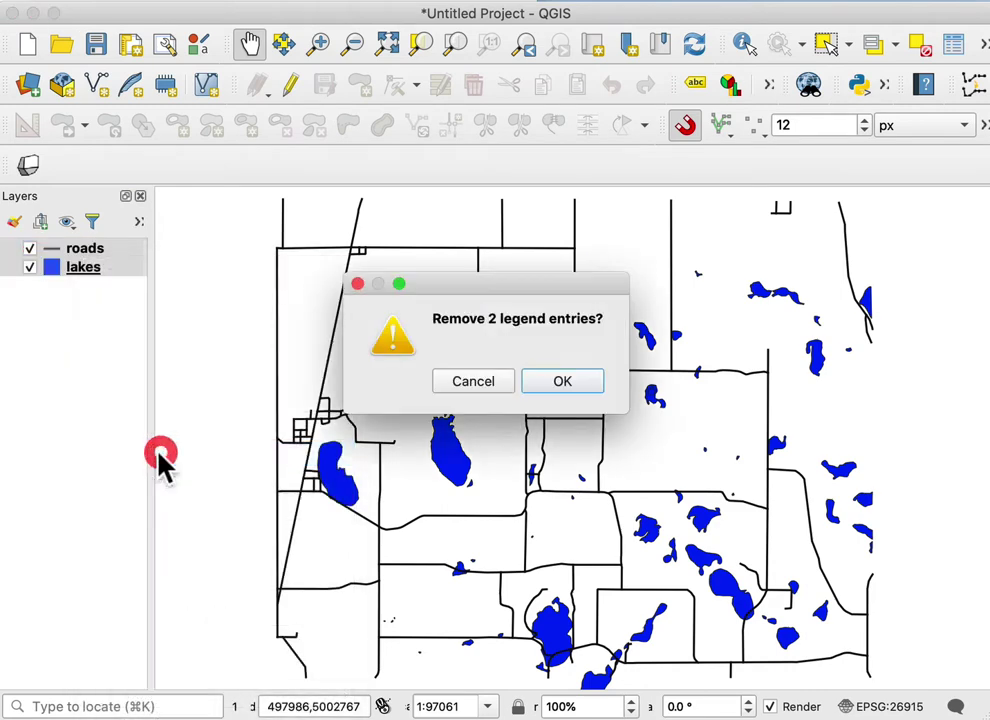
pyautogui.click(561, 383)
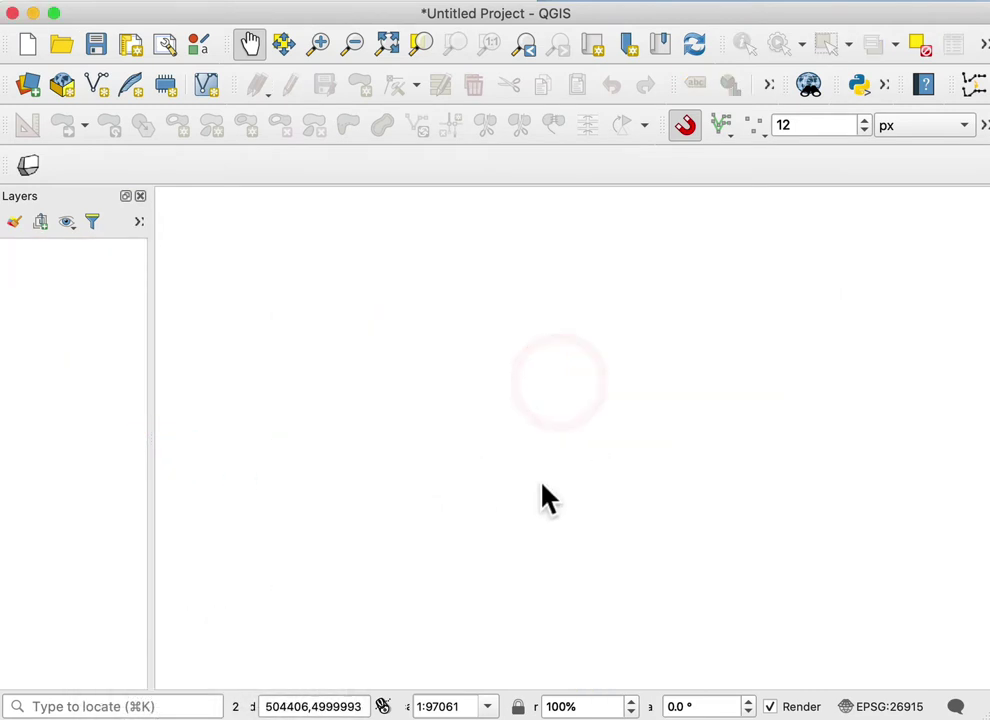
# Step: Load wet_lands.shp as a vector layer through the Data Source Manager
pyautogui.click(33, 88)
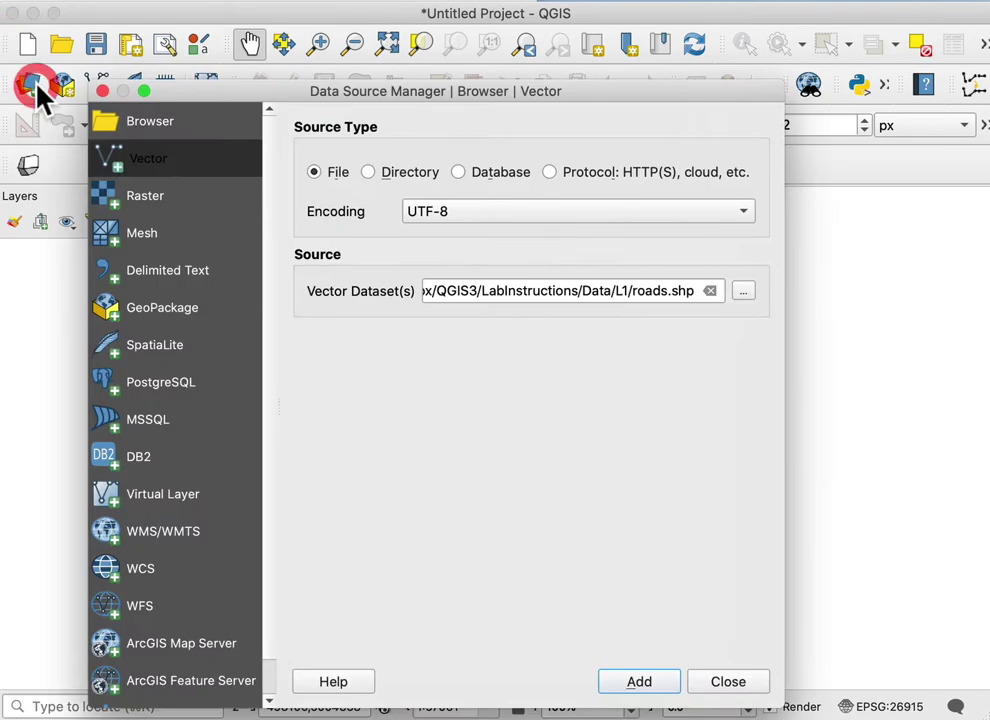
pyautogui.click(744, 293)
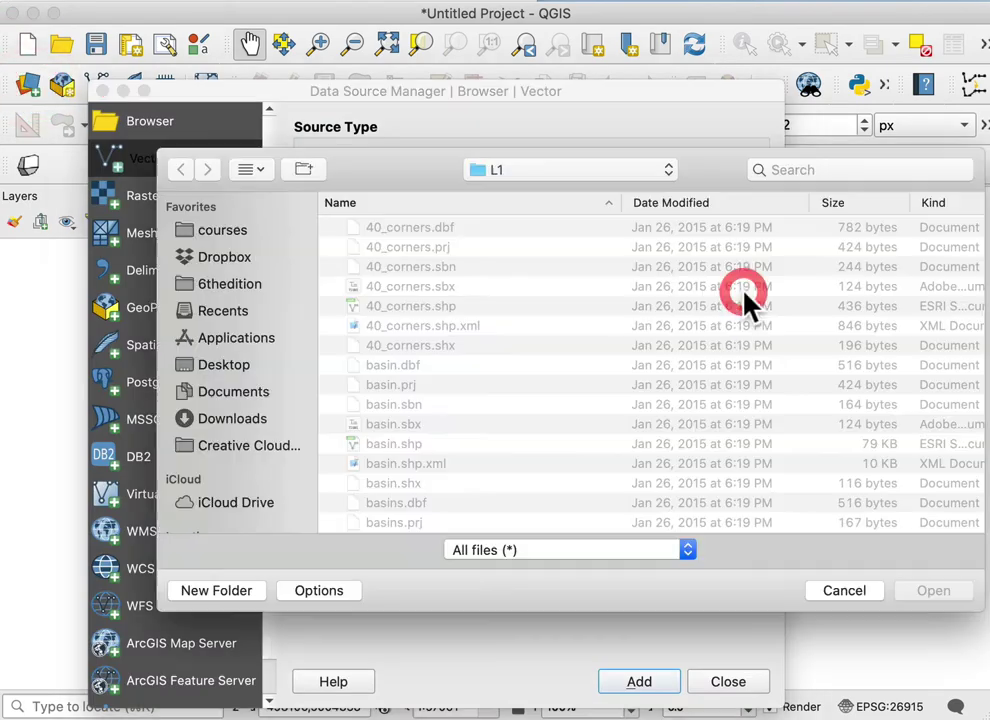
pyautogui.scroll(-10, 430, 350)
pyautogui.scroll(-5, 427, 342)
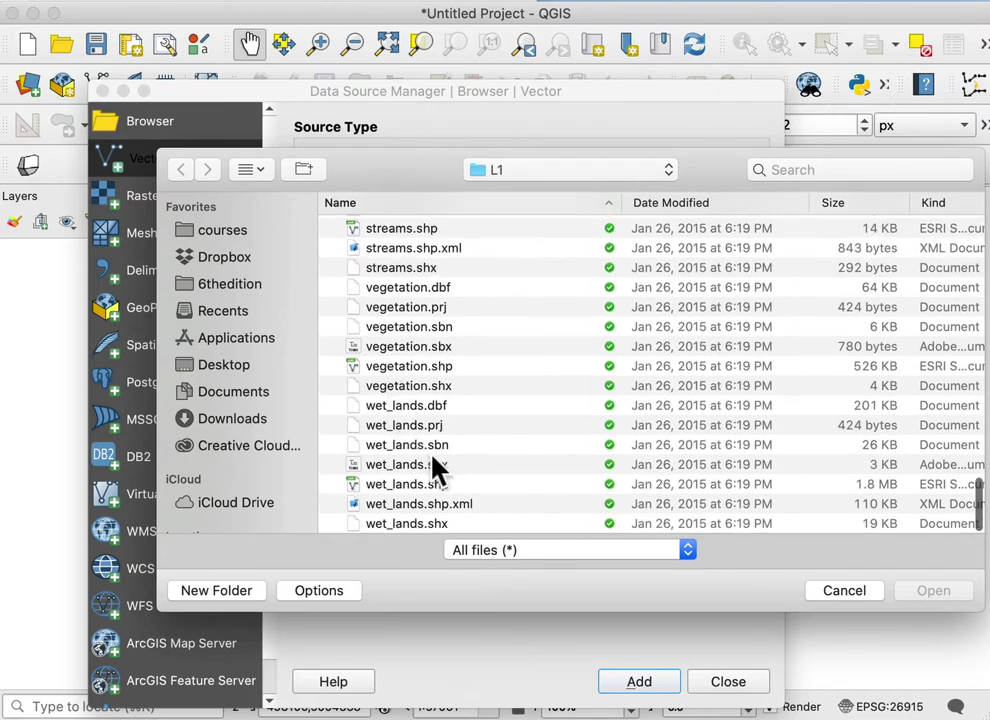
pyautogui.click(422, 487)
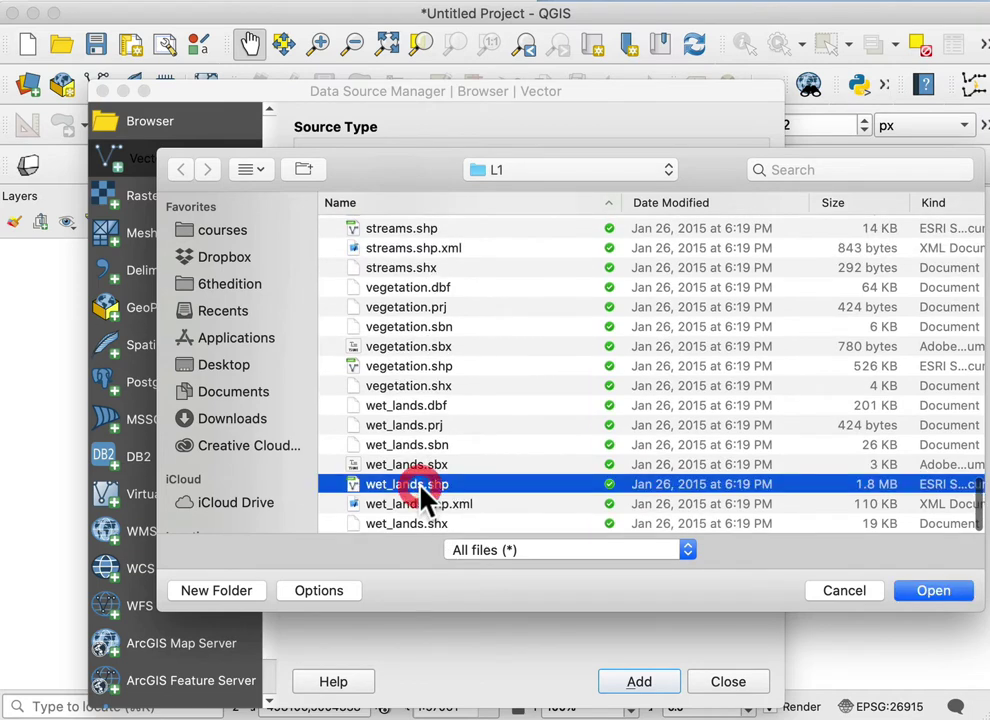
pyautogui.click(935, 591)
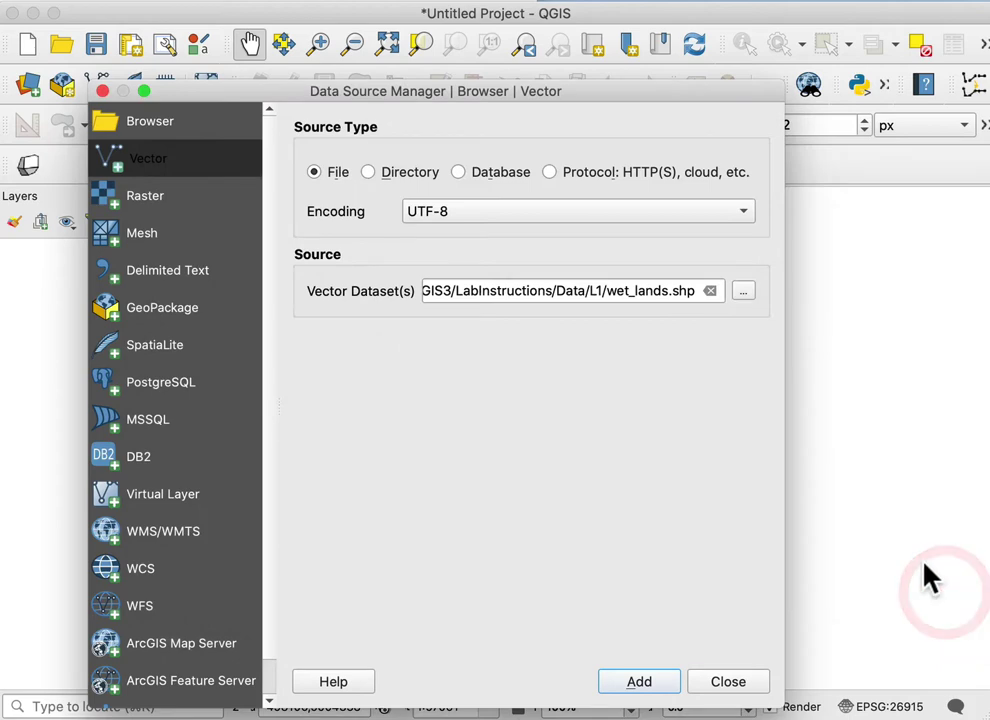
pyautogui.click(643, 686)
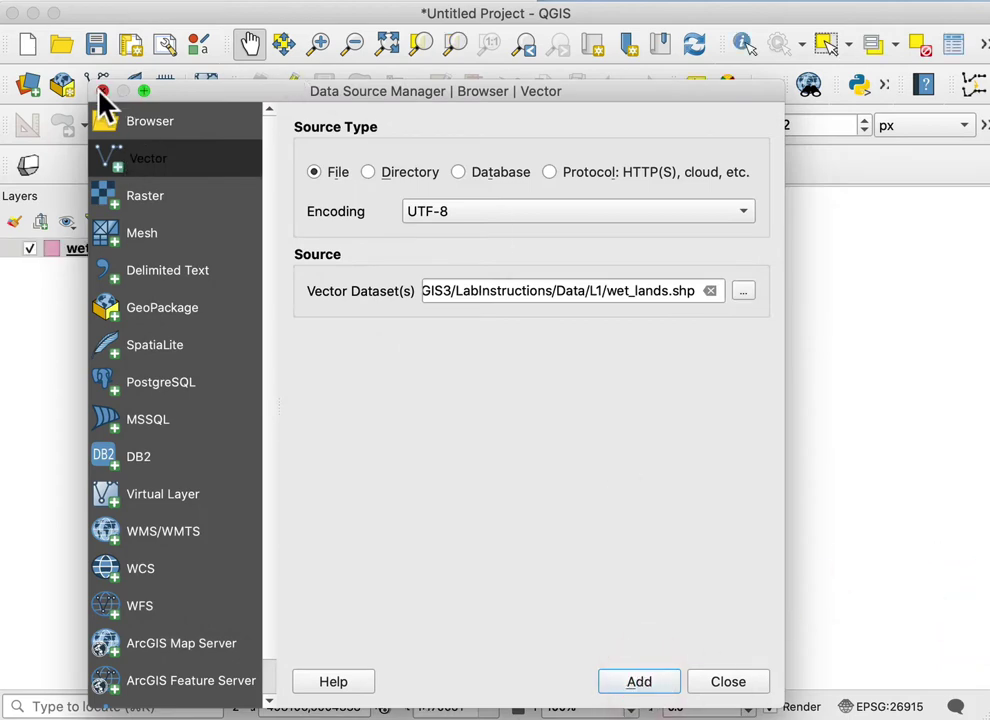
pyautogui.click(101, 91)
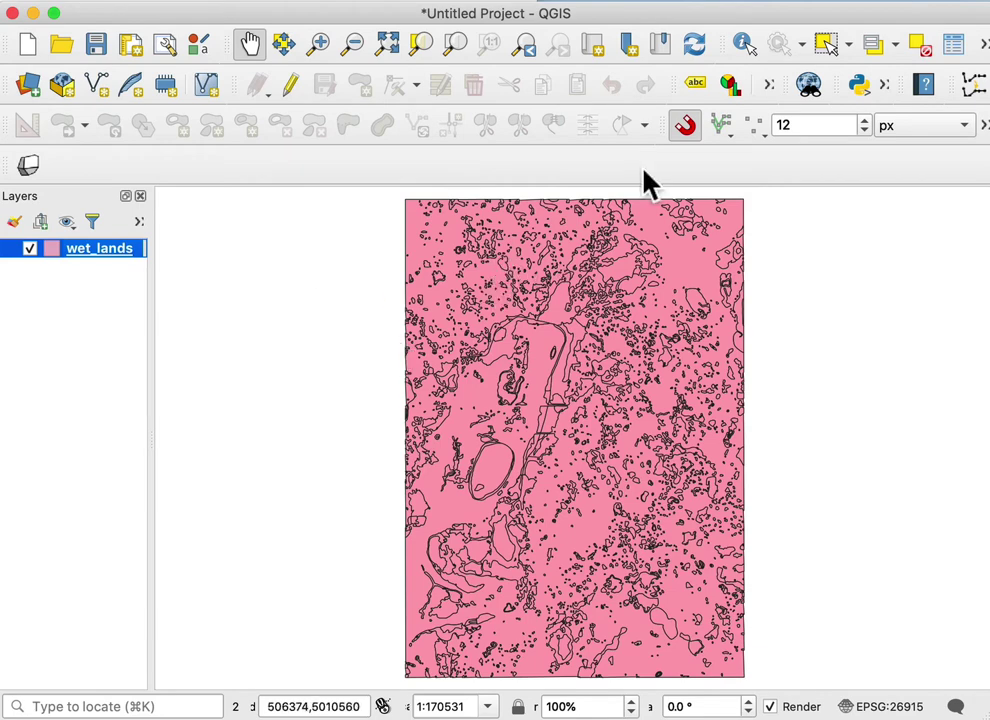
# Step: Identify several wetland polygons, widening the results panel to compare WETLAND_TY codes like L and U
pyautogui.click(743, 45)
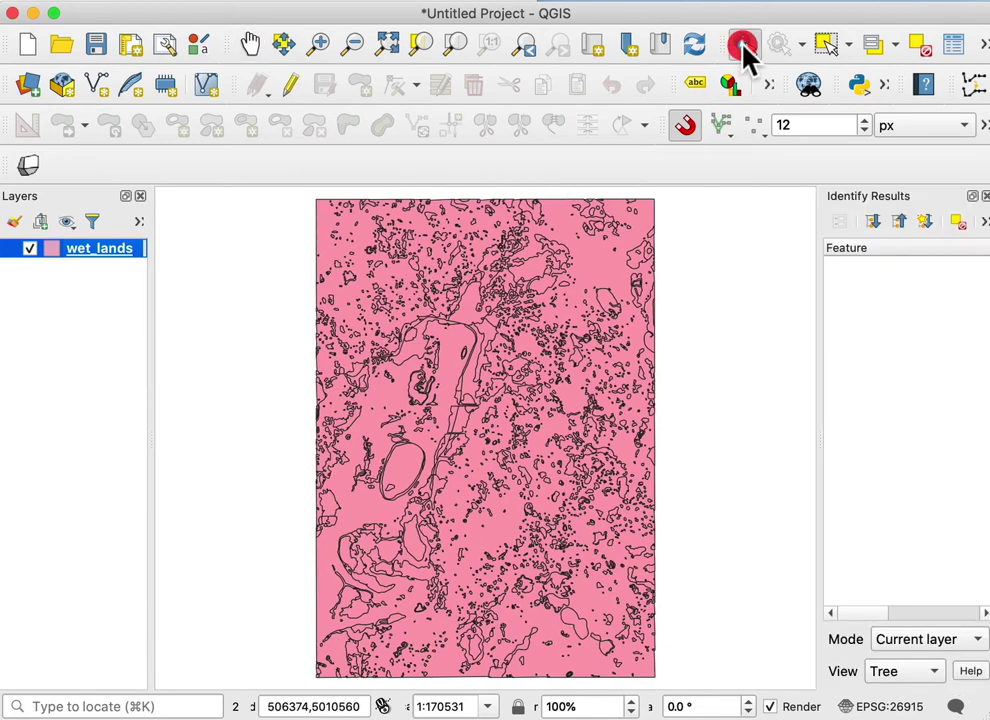
pyautogui.click(410, 475)
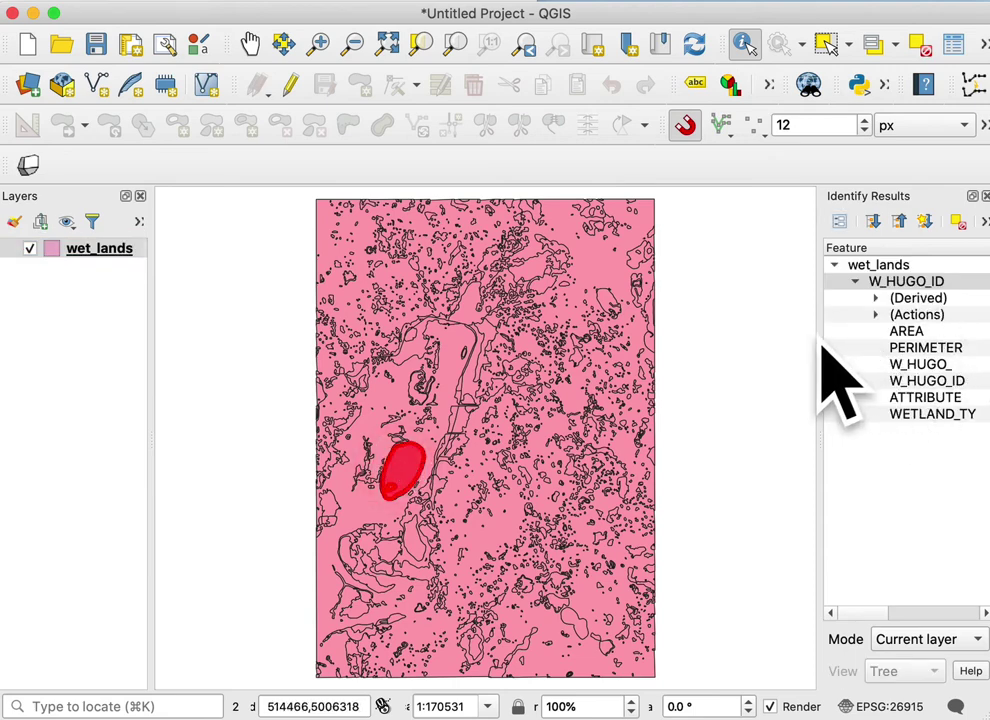
pyautogui.moveTo(818, 336); pyautogui.dragTo(656, 349)
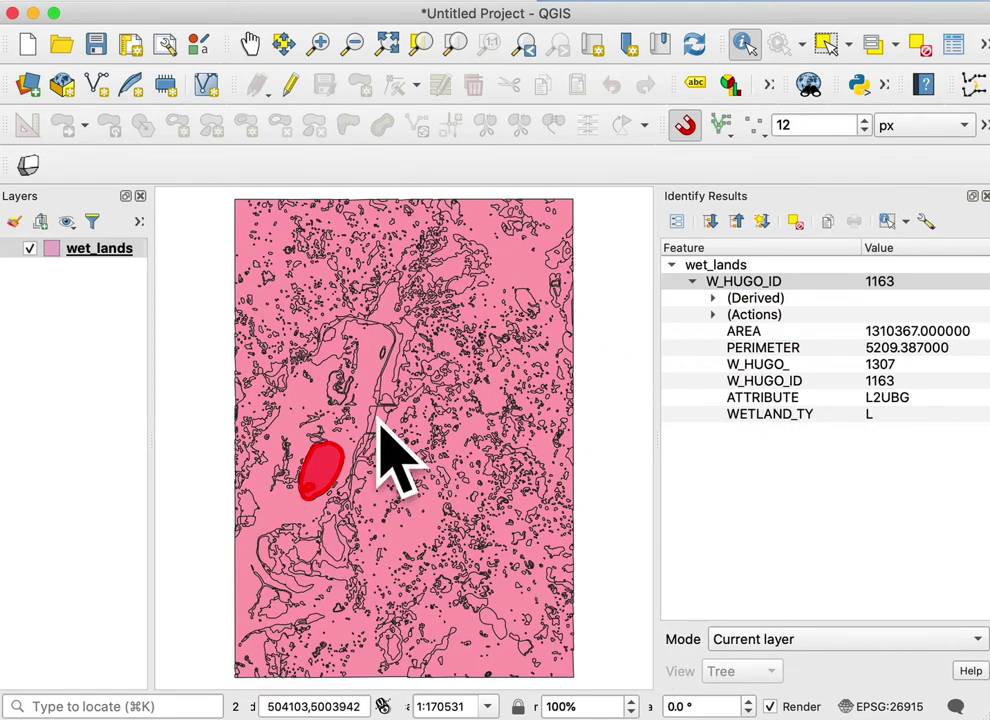
pyautogui.click(376, 362)
pyautogui.click(376, 362)
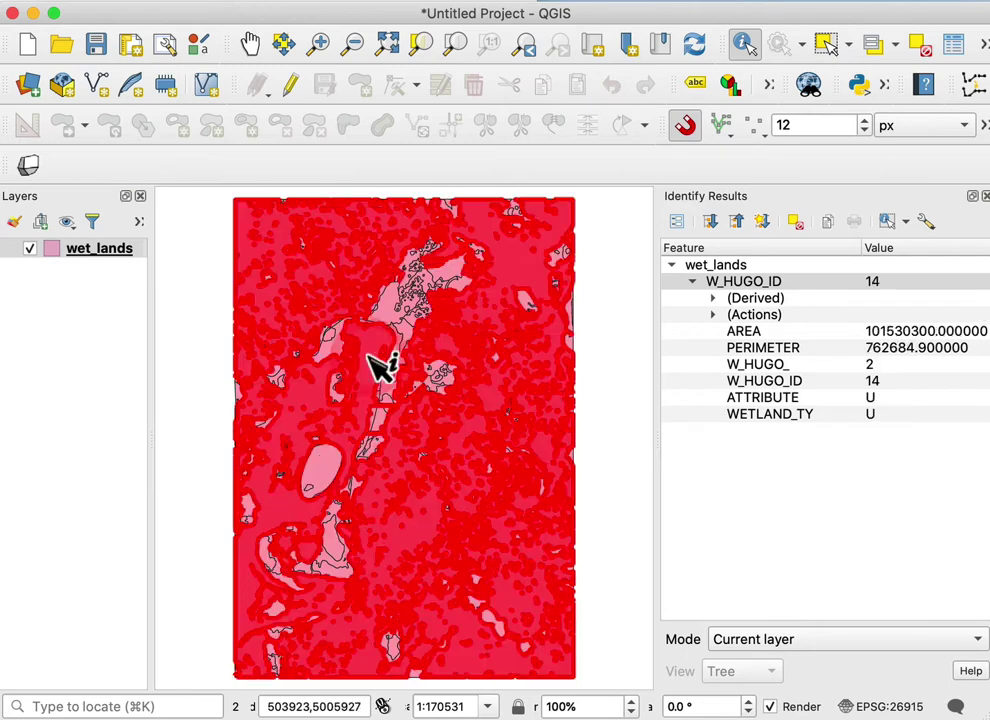
pyautogui.click(402, 316)
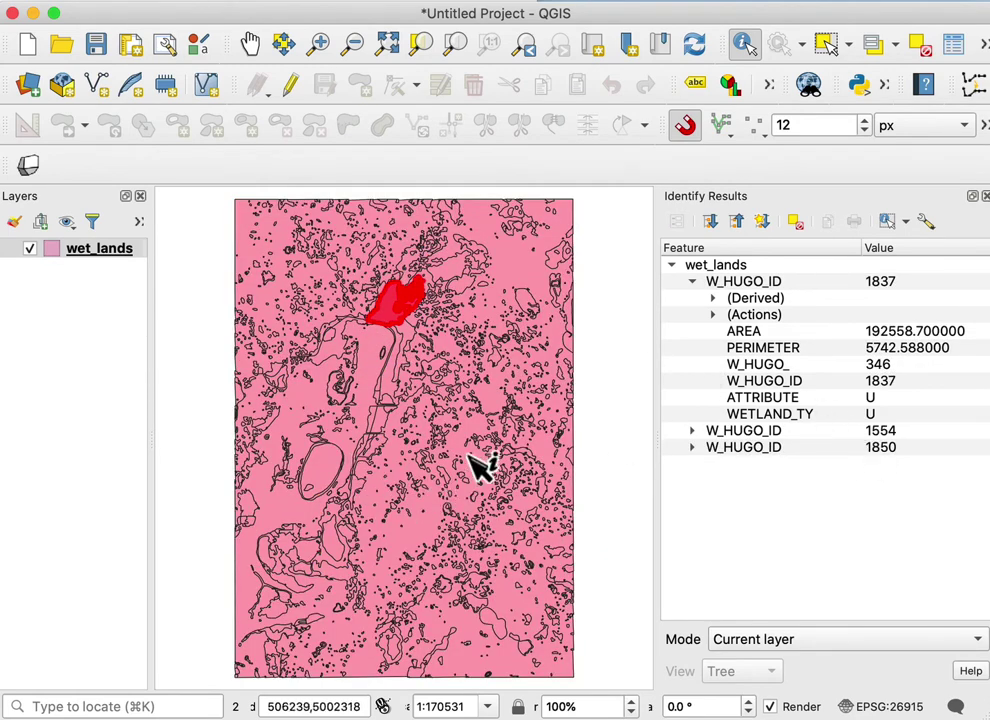
pyautogui.click(196, 289)
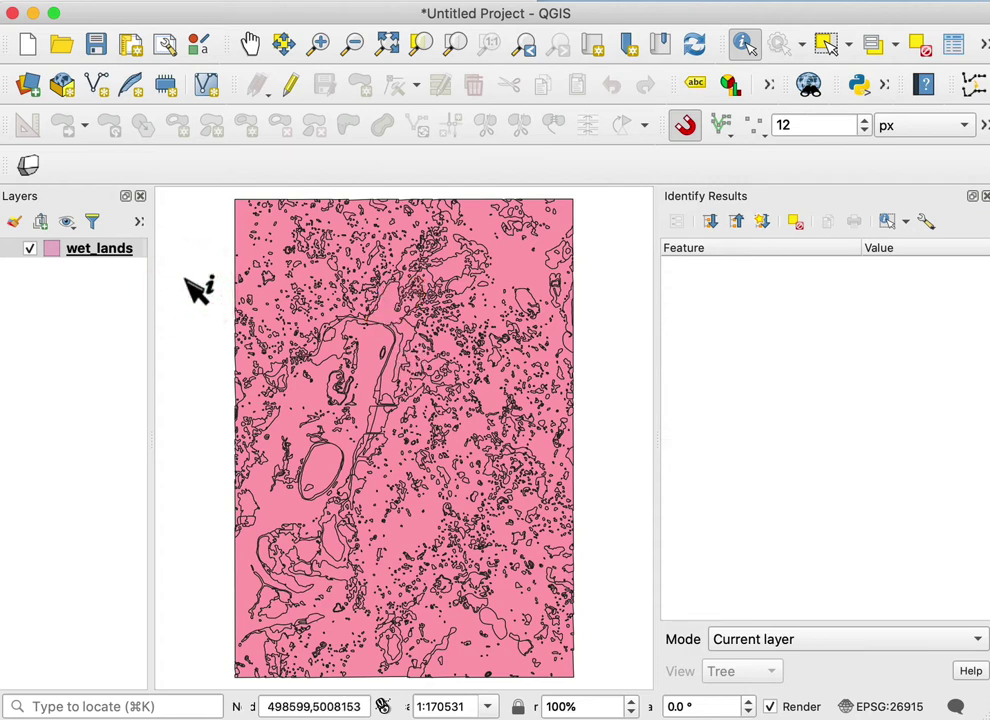
# Step: Switch the wet_lands symbology to Categorized on the WETLAND_TY field
pyautogui.rightClick(108, 252)
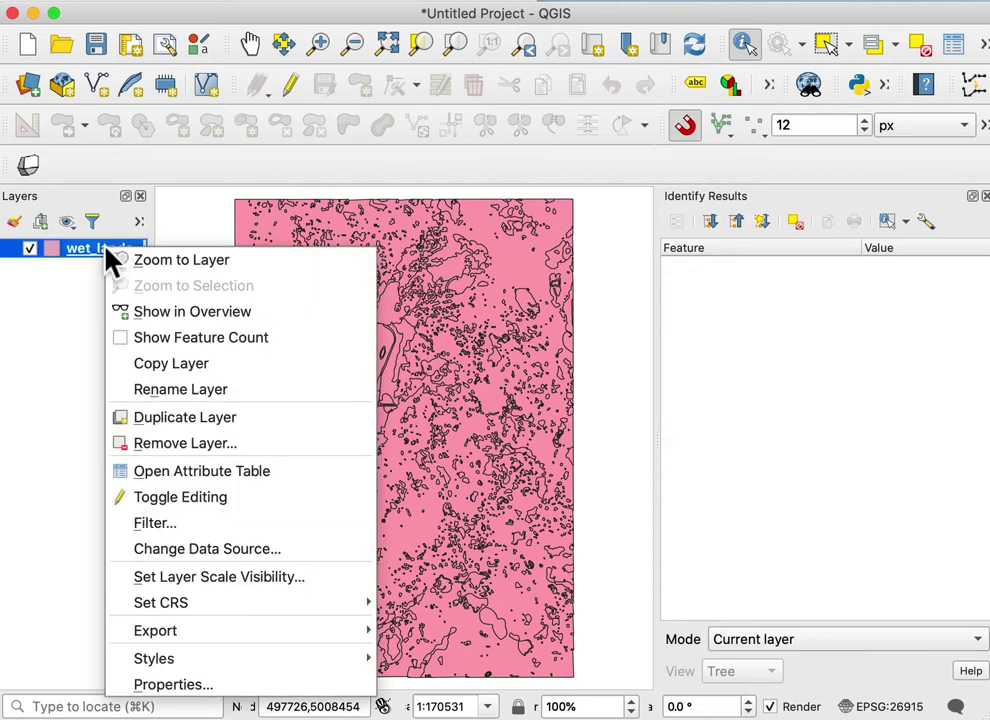
pyautogui.click(195, 688)
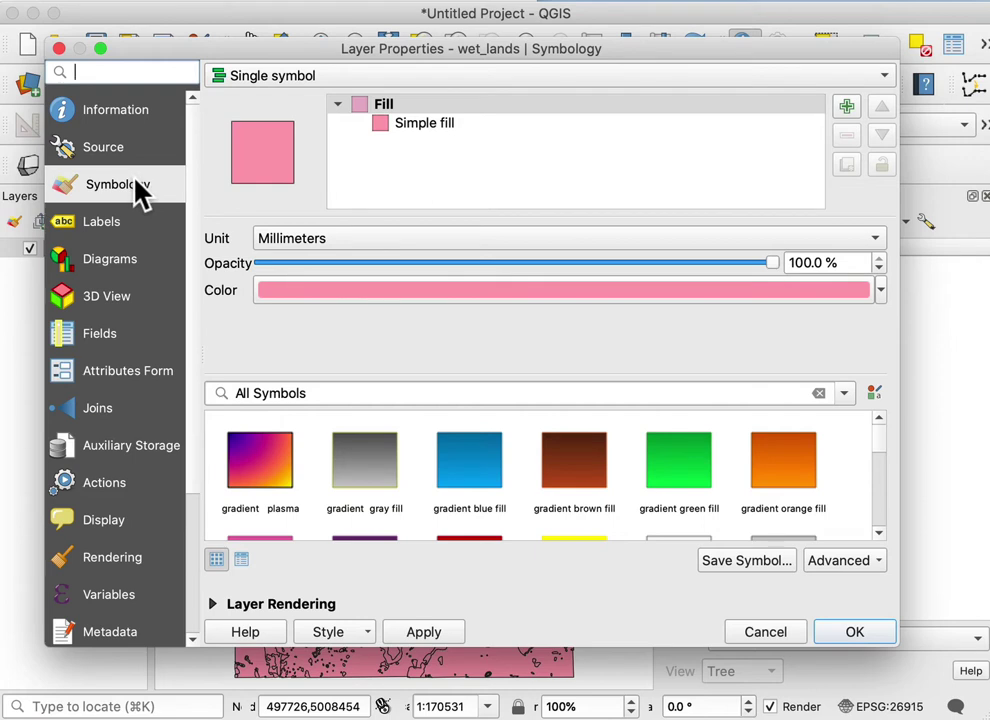
pyautogui.click(882, 76)
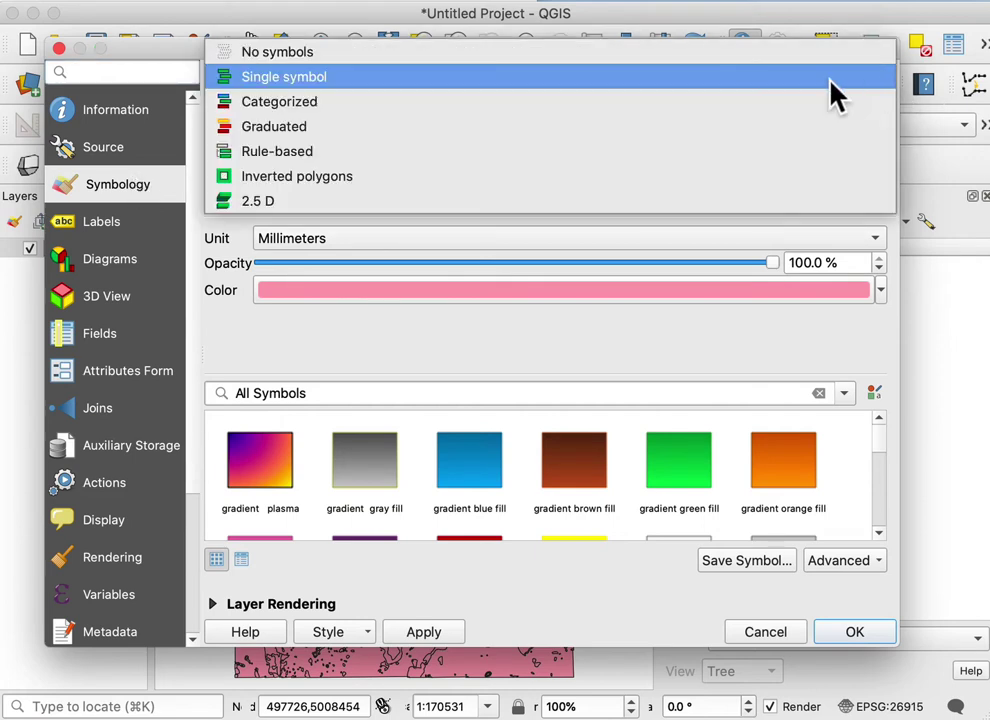
pyautogui.click(785, 104)
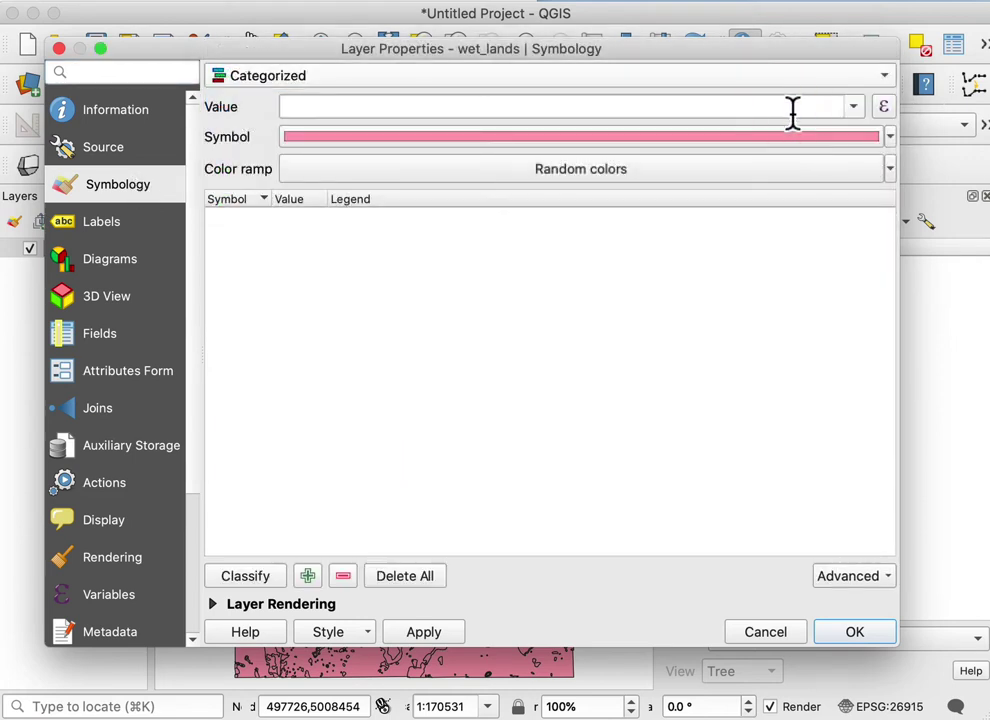
pyautogui.click(855, 106)
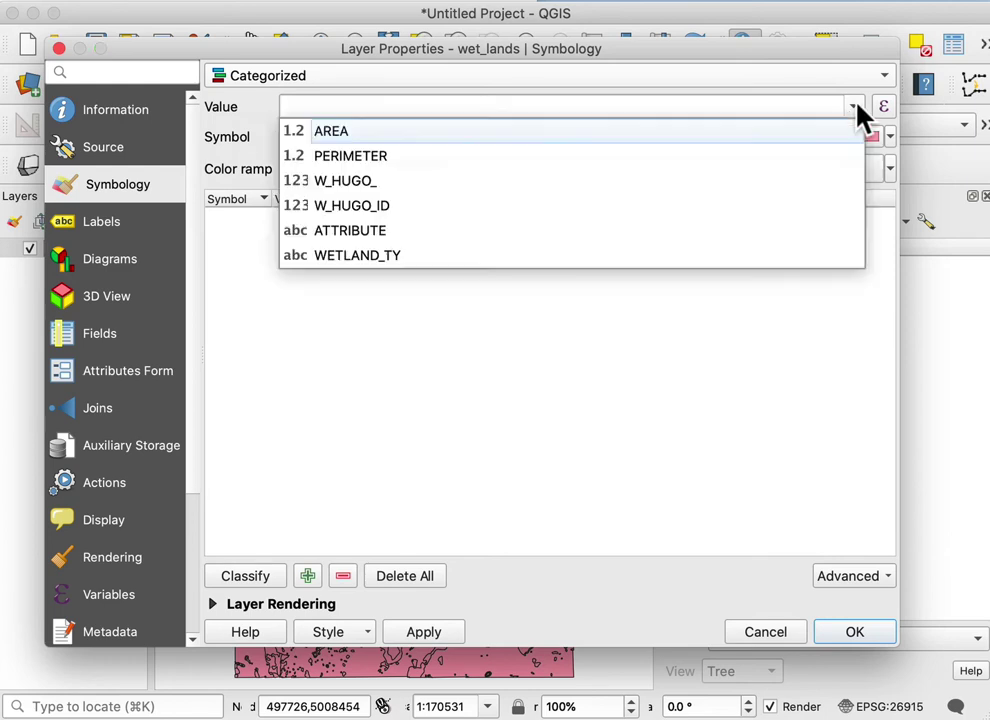
pyautogui.click(785, 258)
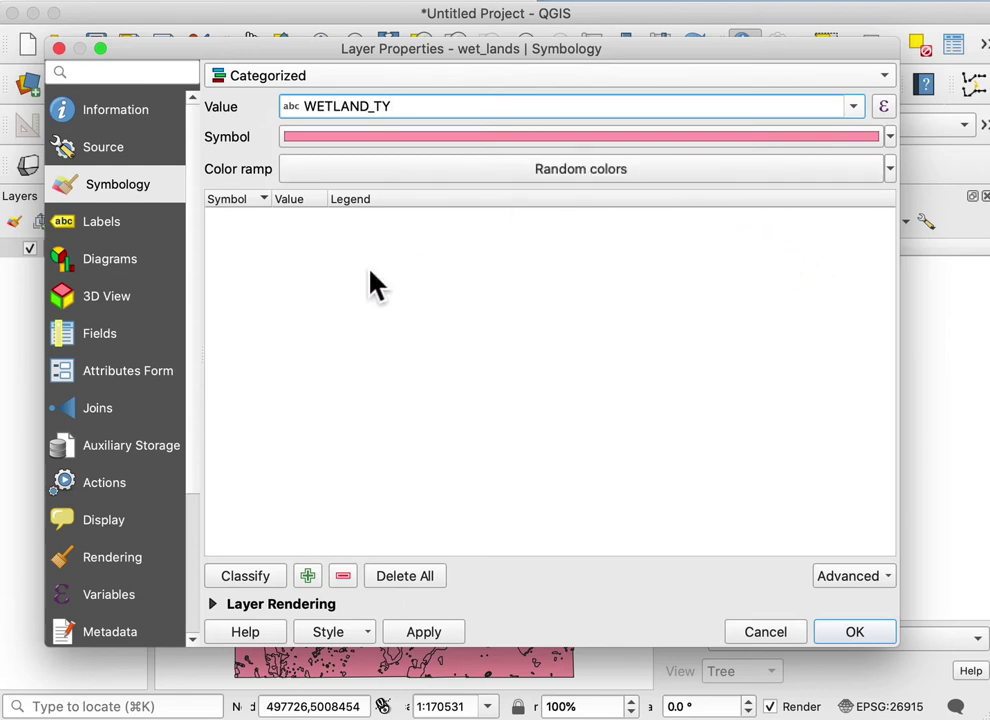
# Step: Generate the WETLAND_TY categories, apply them, and close the properties window
pyautogui.click(244, 577)
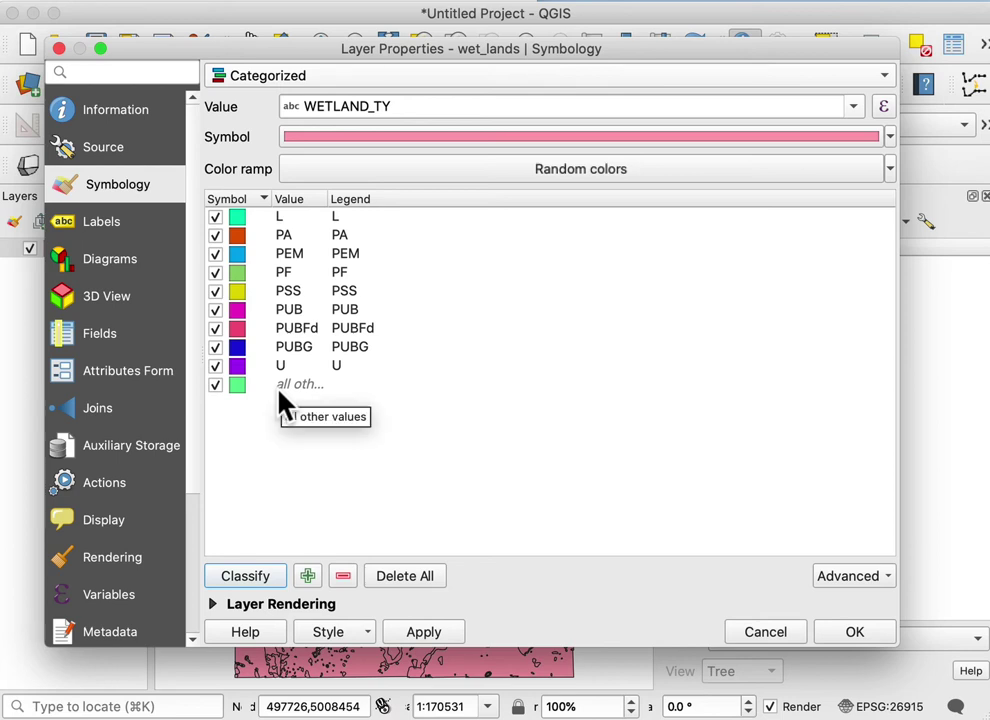
pyautogui.click(426, 631)
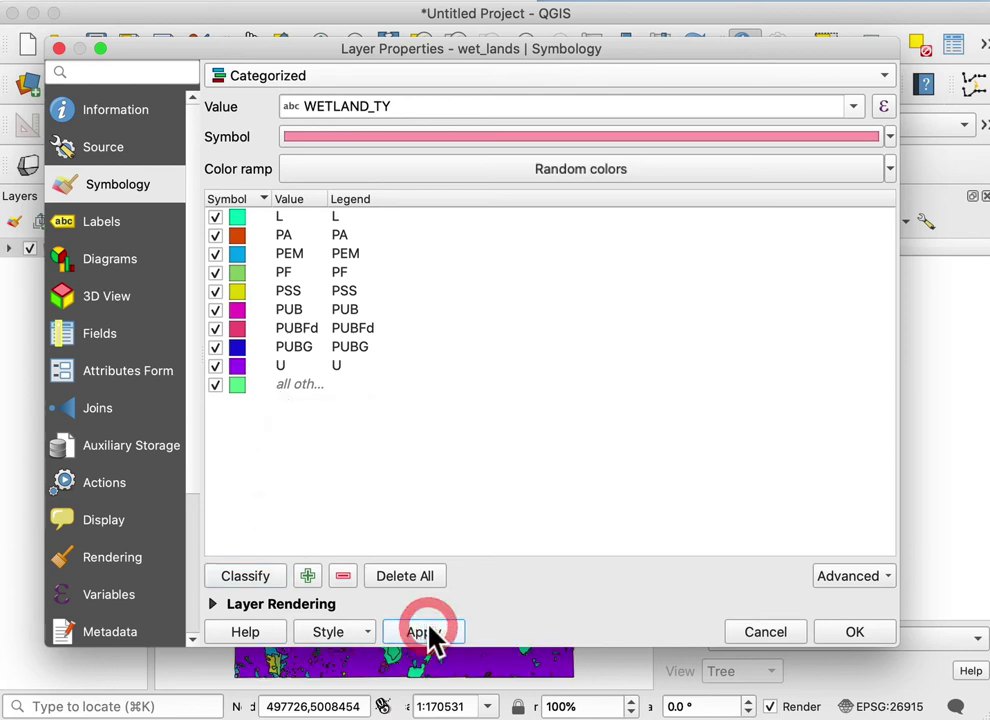
pyautogui.moveTo(270, 50); pyautogui.dragTo(460, 209)
pyautogui.press('Return')
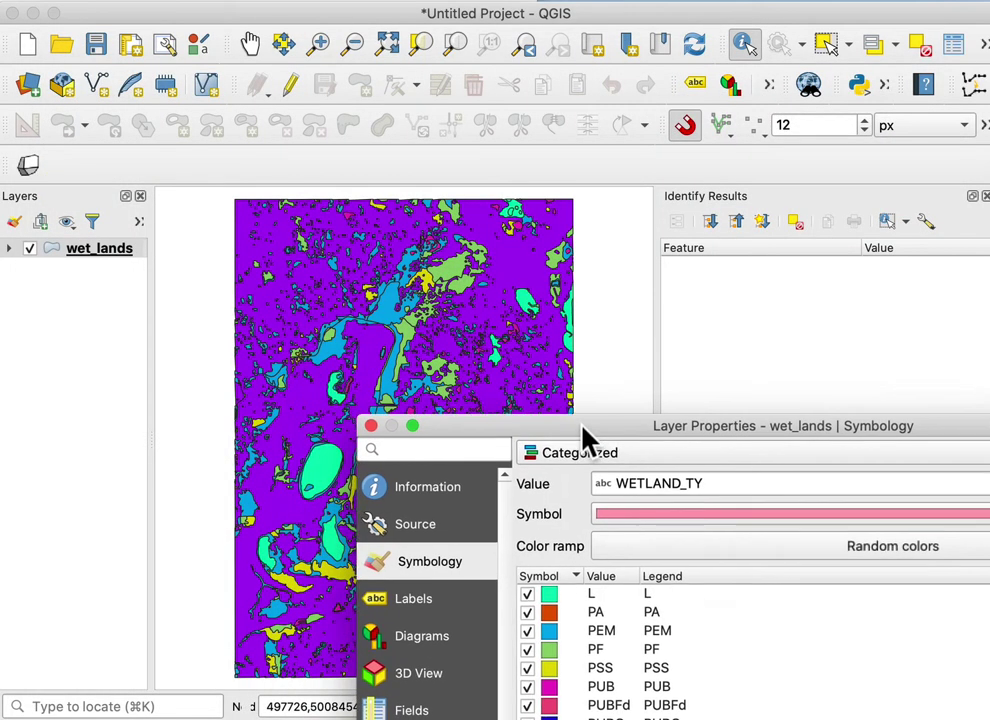
# Step: Move the properties window top-left, select the U category, and shorten the window
pyautogui.moveTo(586, 437); pyautogui.dragTo(304, 47)
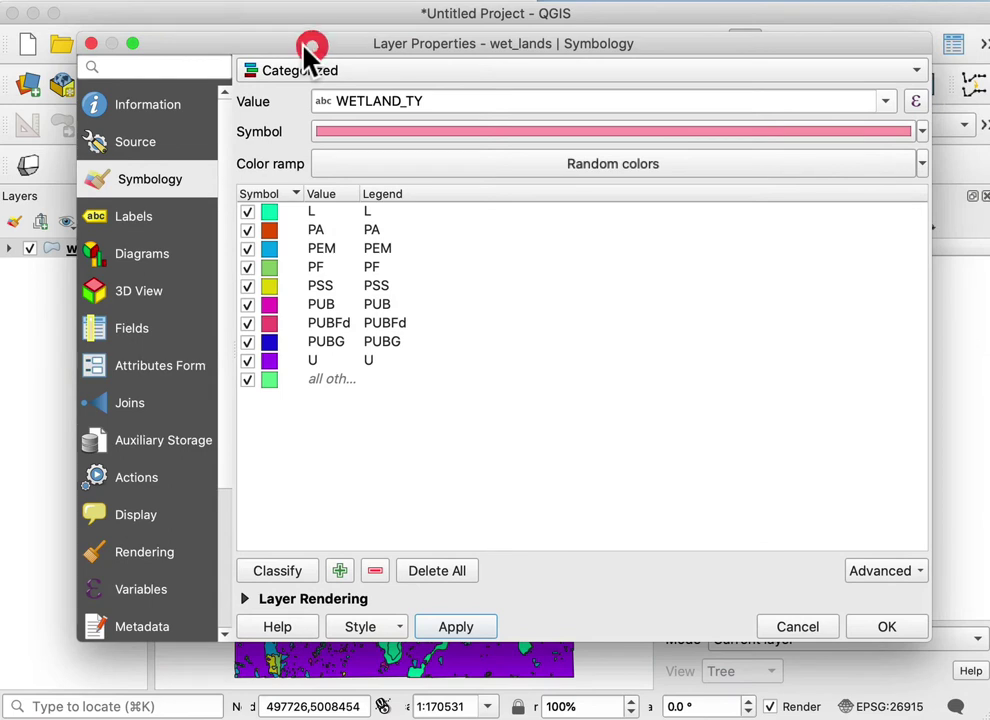
pyautogui.click(270, 362)
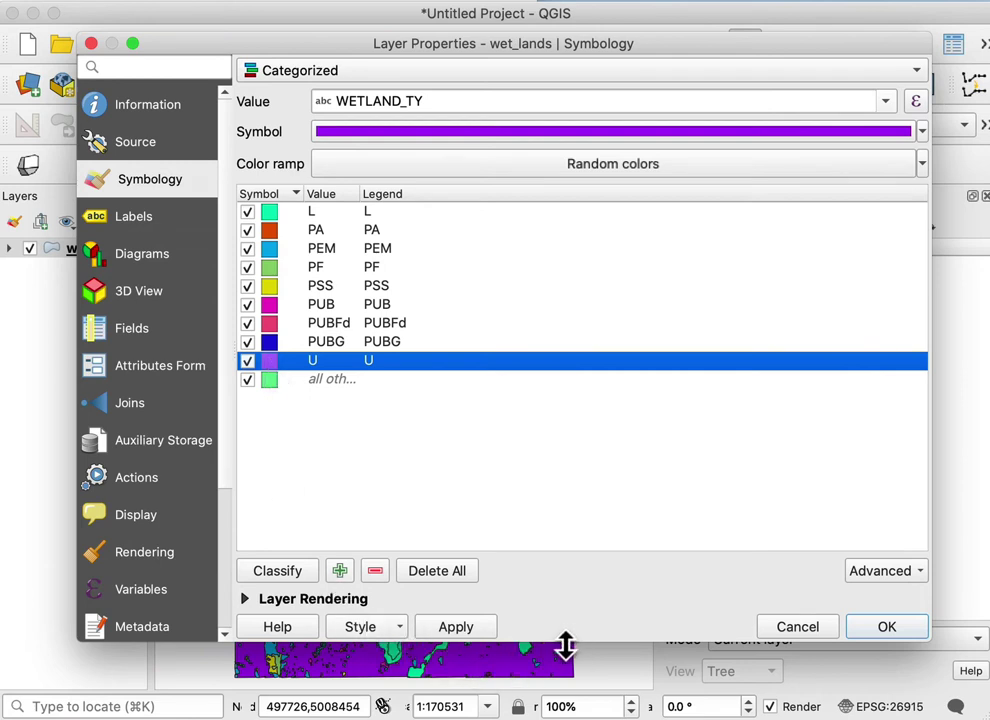
pyautogui.moveTo(566, 645); pyautogui.dragTo(555, 525)
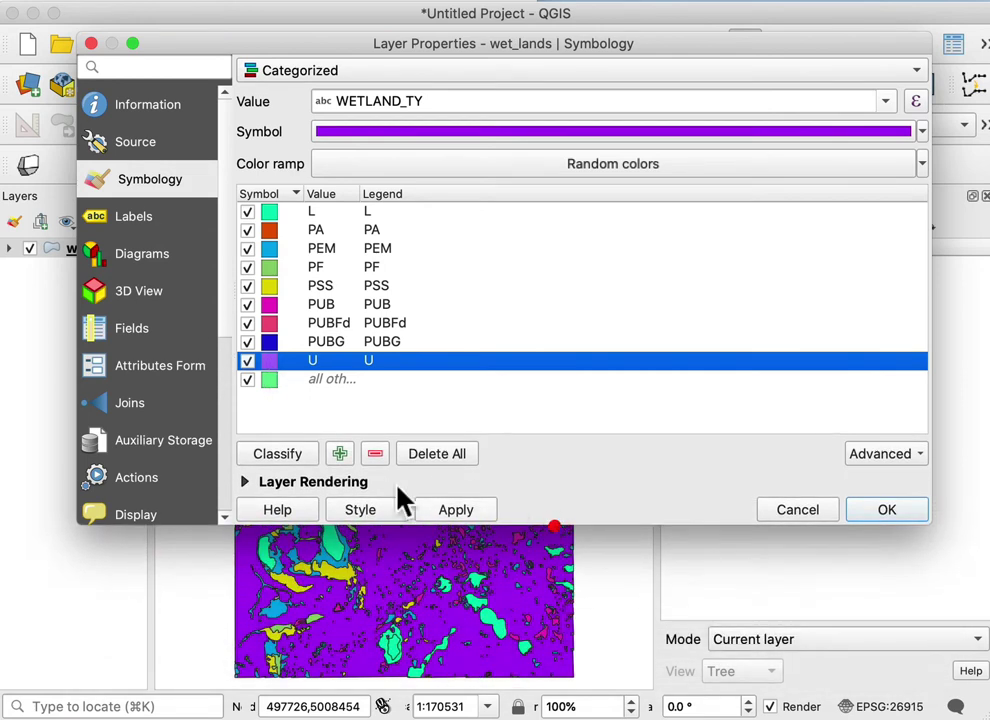
# Step: Give the U upland category a pale tan fill (#fff6cf) and apply it
pyautogui.doubleClick(264, 362)
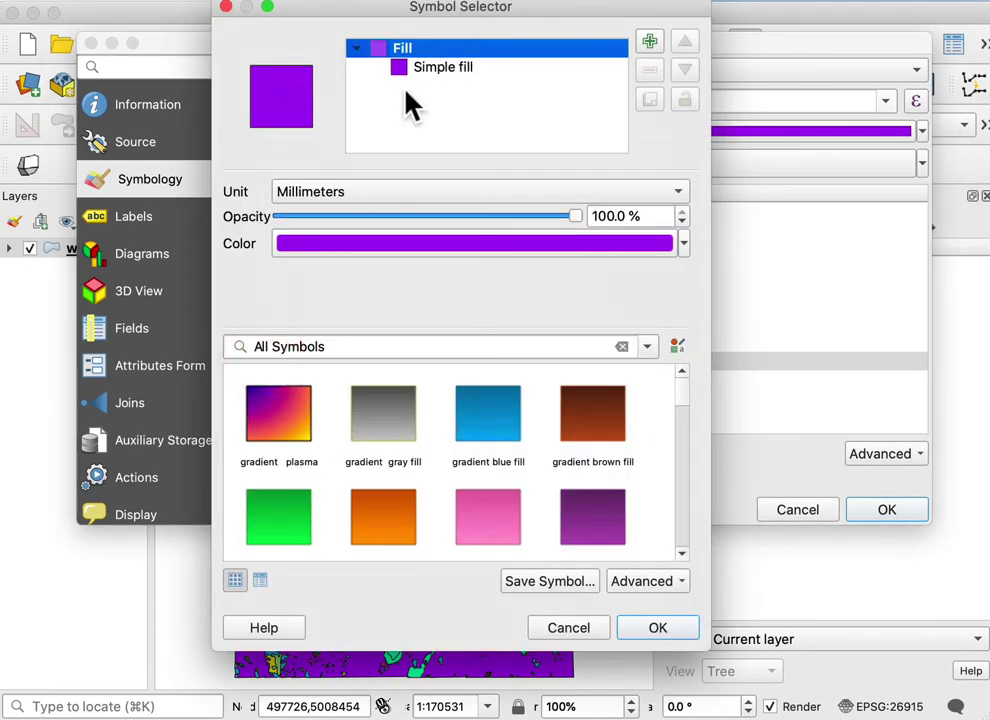
pyautogui.click(410, 68)
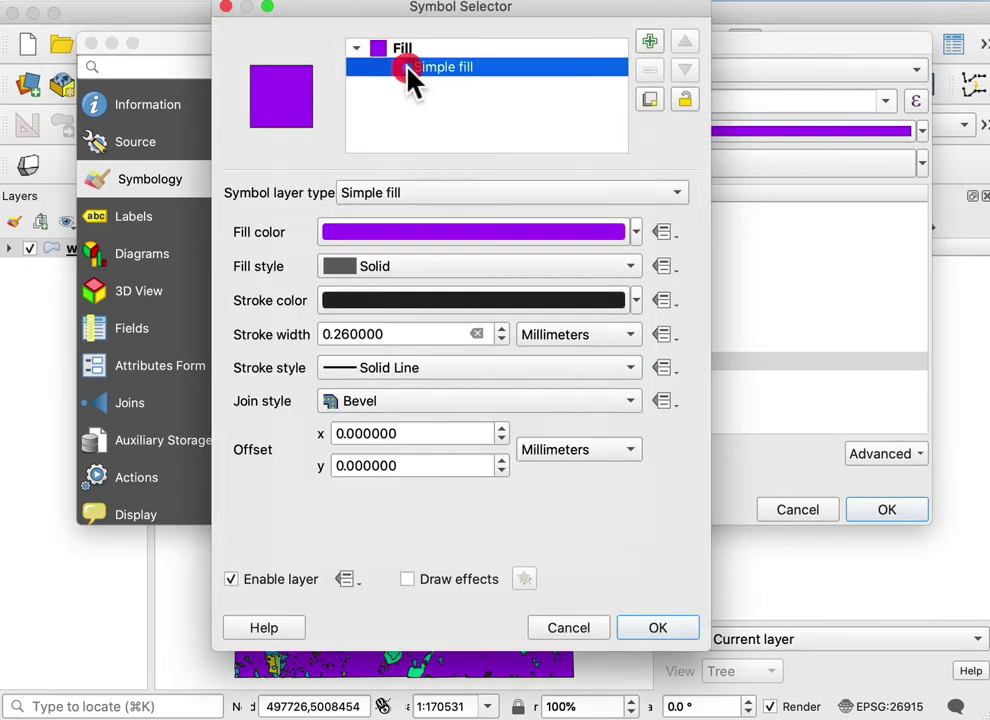
pyautogui.click(512, 232)
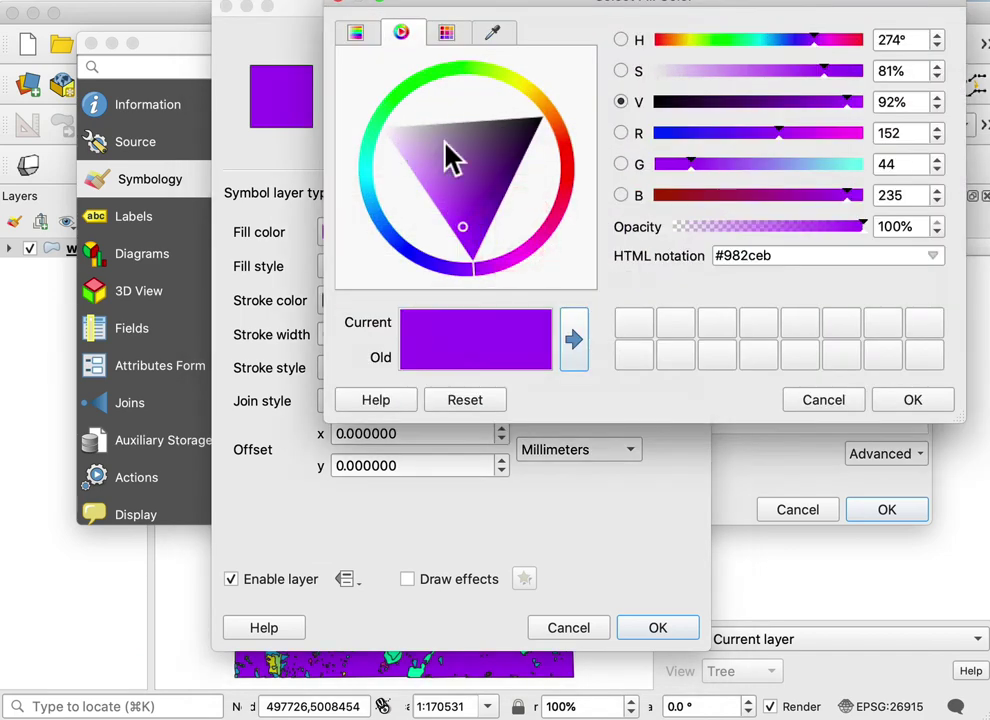
pyautogui.click(521, 86)
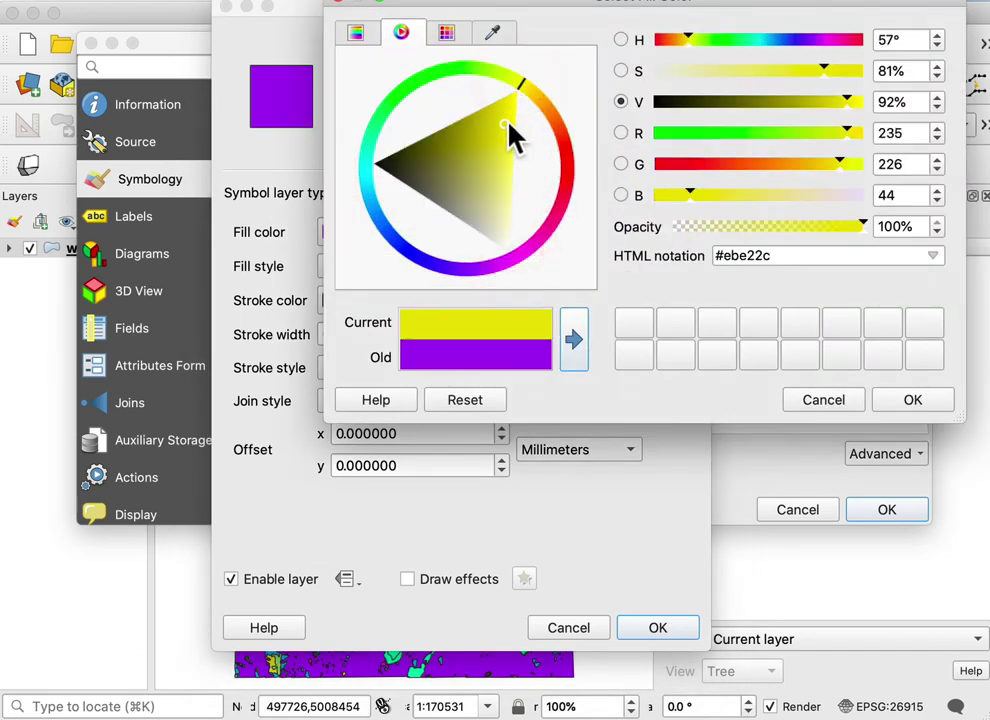
pyautogui.click(530, 88)
pyautogui.click(529, 94)
pyautogui.moveTo(524, 98); pyautogui.dragTo(506, 229)
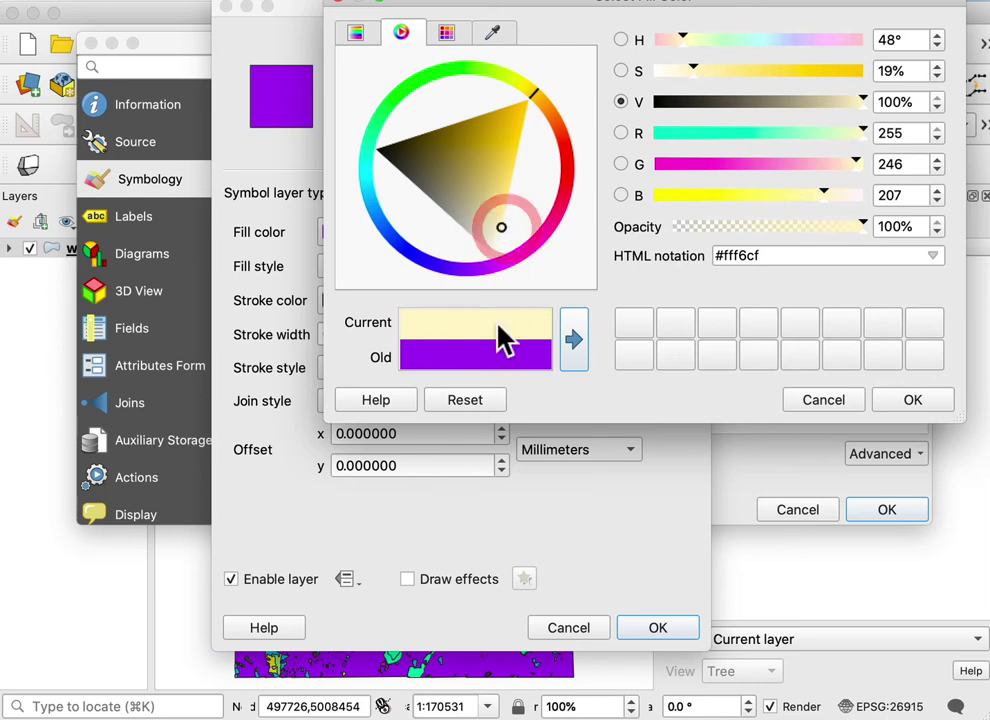
pyautogui.click(913, 404)
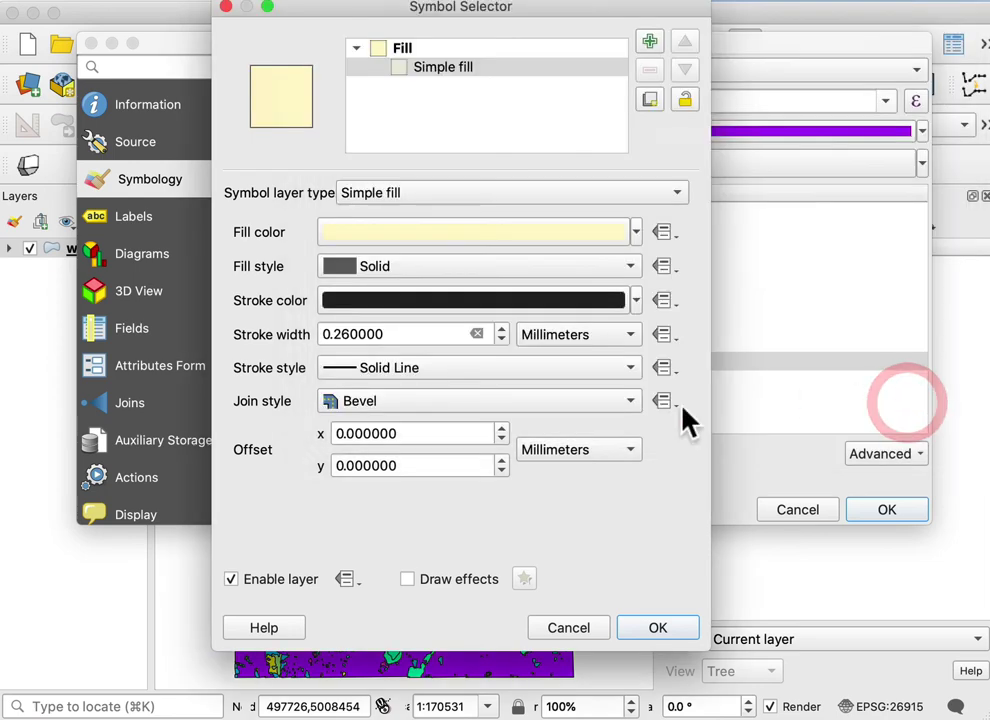
pyautogui.click(660, 630)
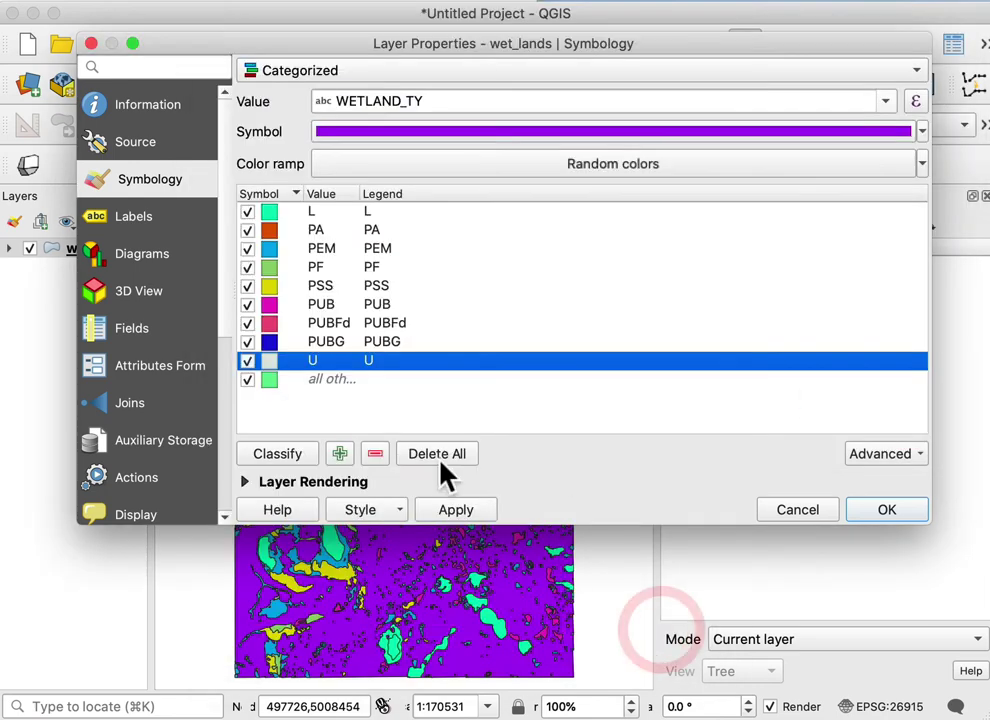
pyautogui.click(463, 505)
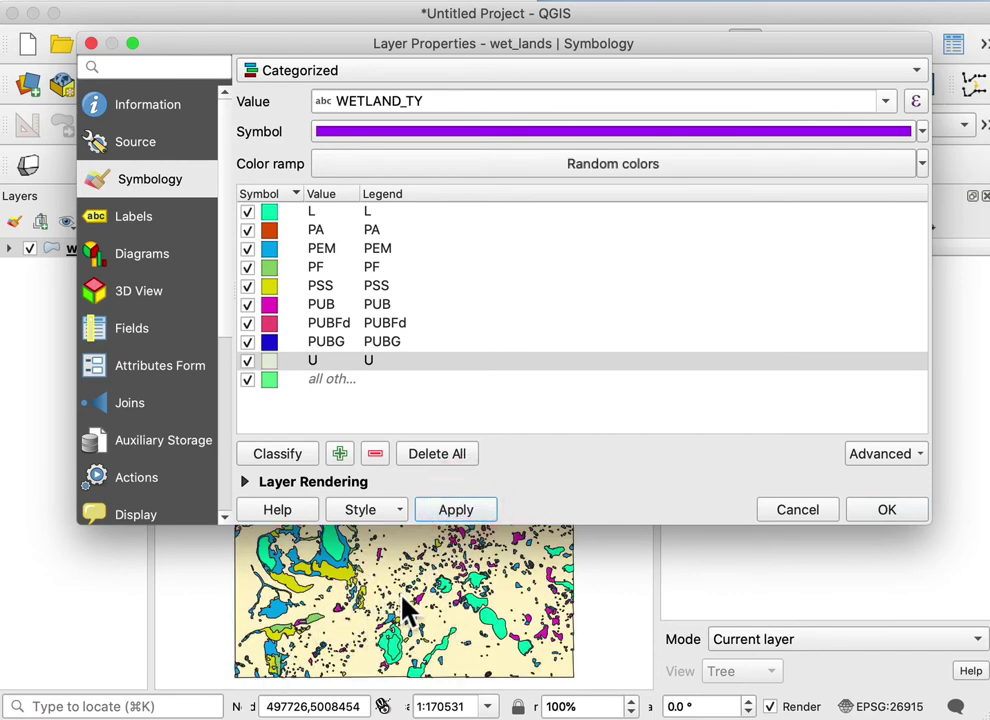
# Step: Set the L lake category fill to blue #0411fb, apply, and close Layer Properties
pyautogui.click(270, 216)
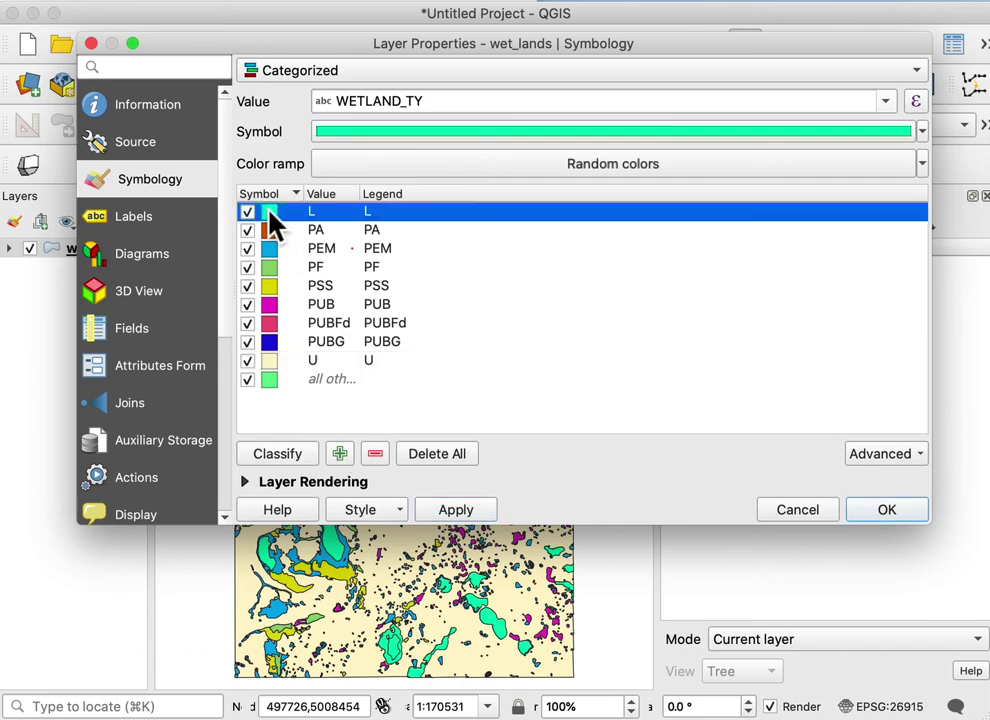
pyautogui.doubleClick(270, 216)
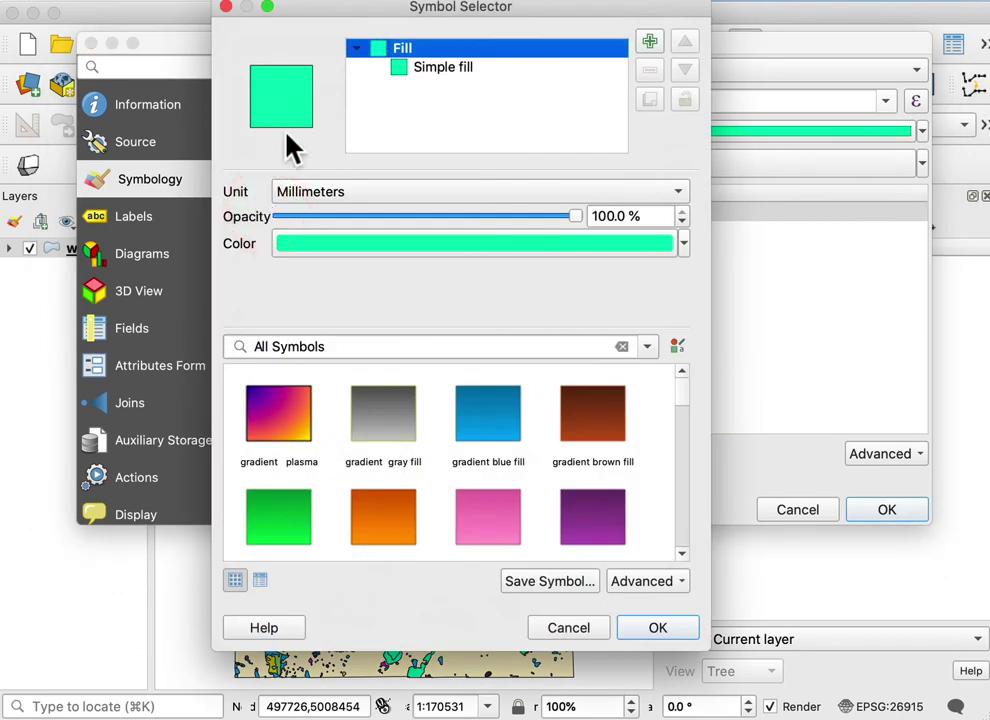
pyautogui.click(470, 258)
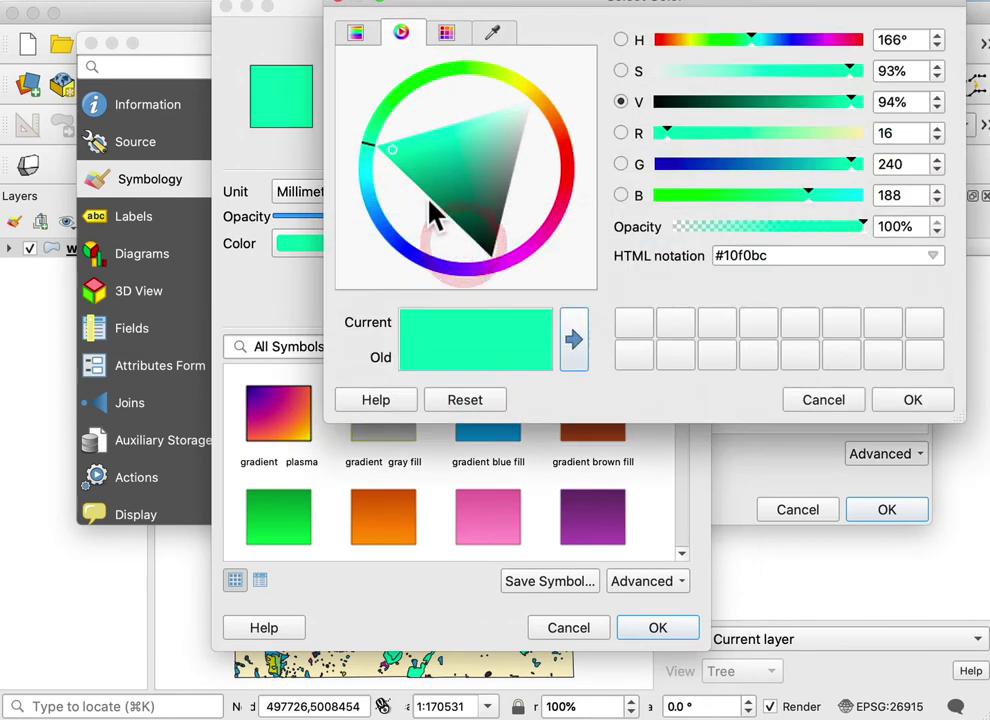
pyautogui.click(396, 247)
pyautogui.moveTo(391, 239); pyautogui.dragTo(411, 261)
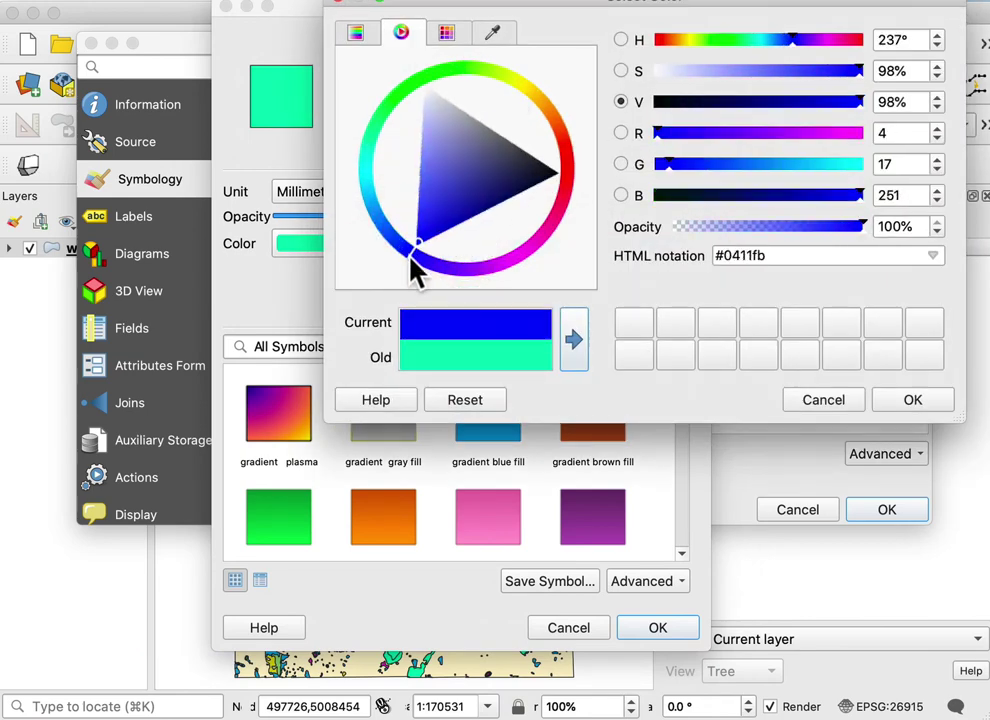
pyautogui.click(930, 403)
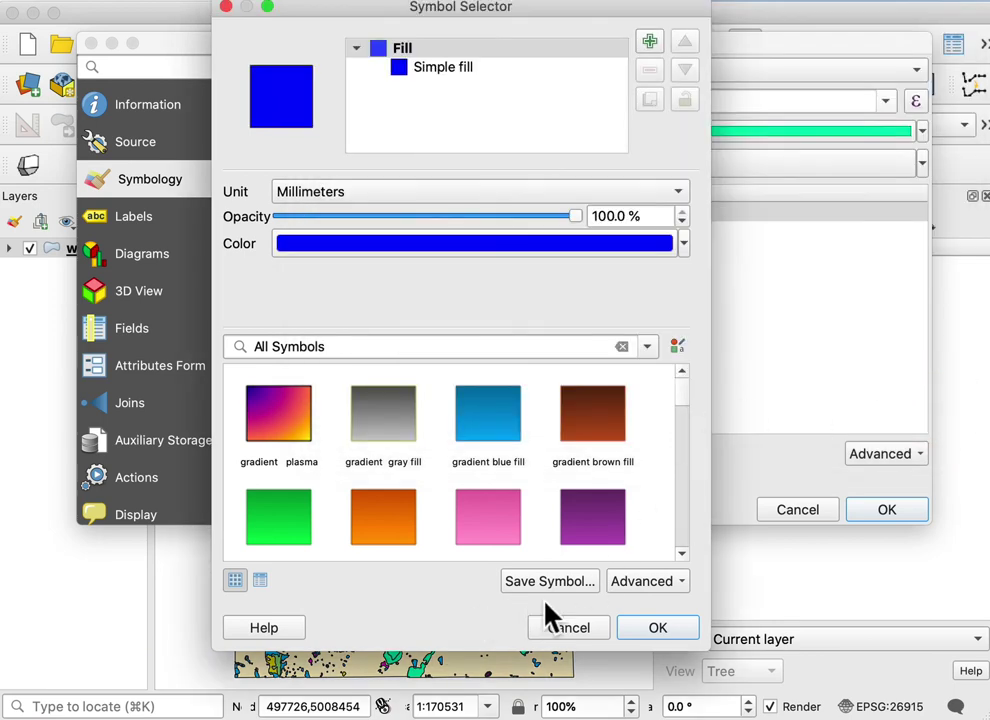
pyautogui.click(664, 632)
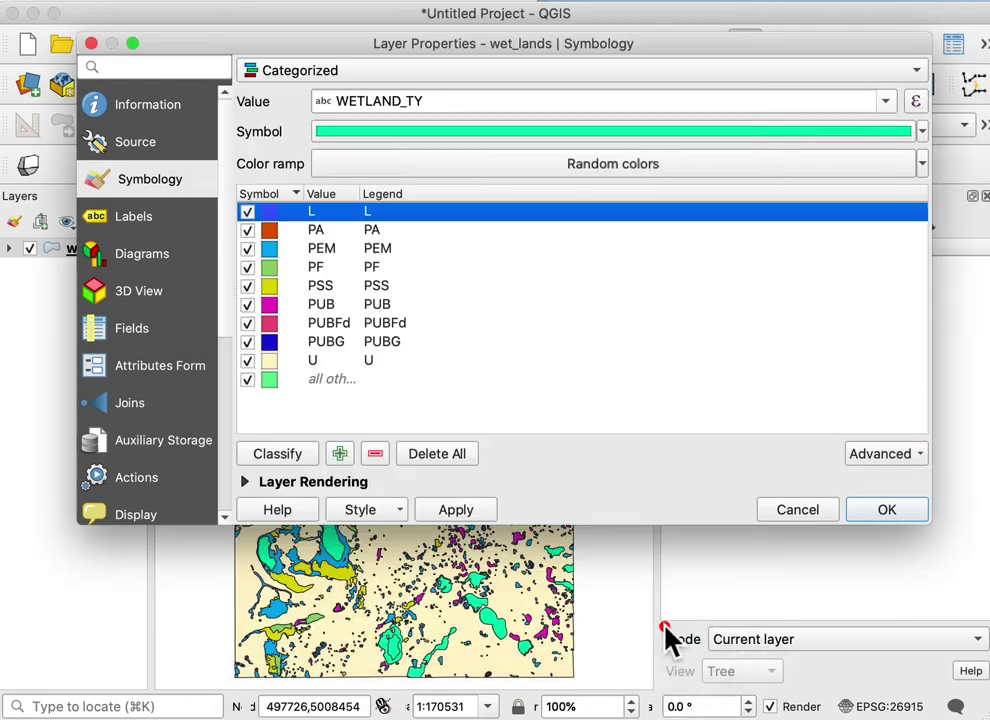
pyautogui.click(456, 509)
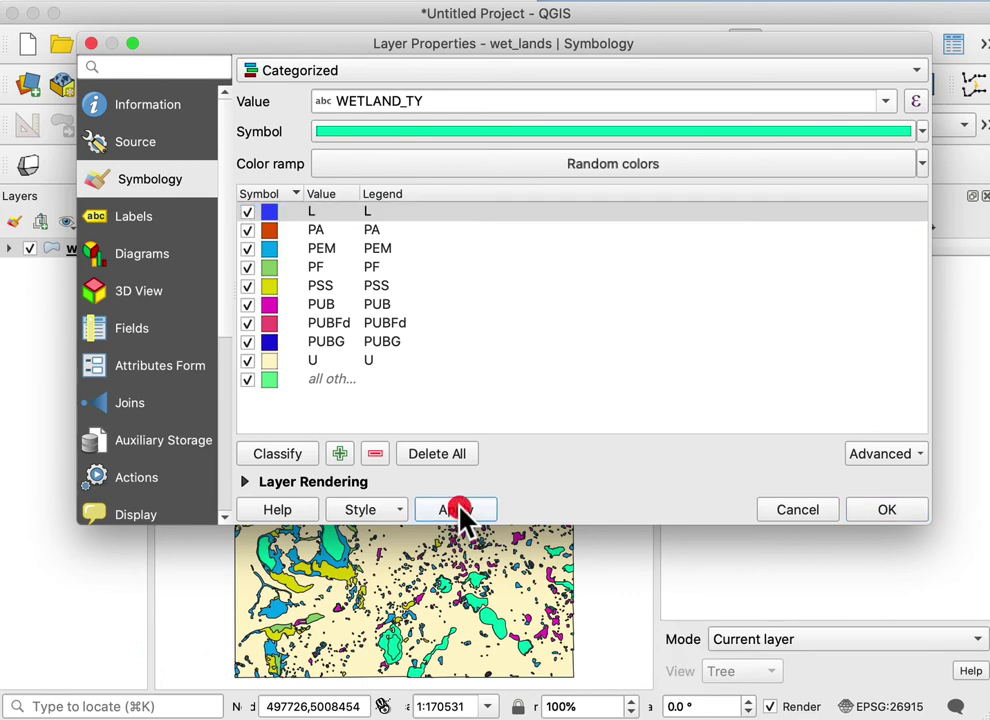
pyautogui.click(906, 518)
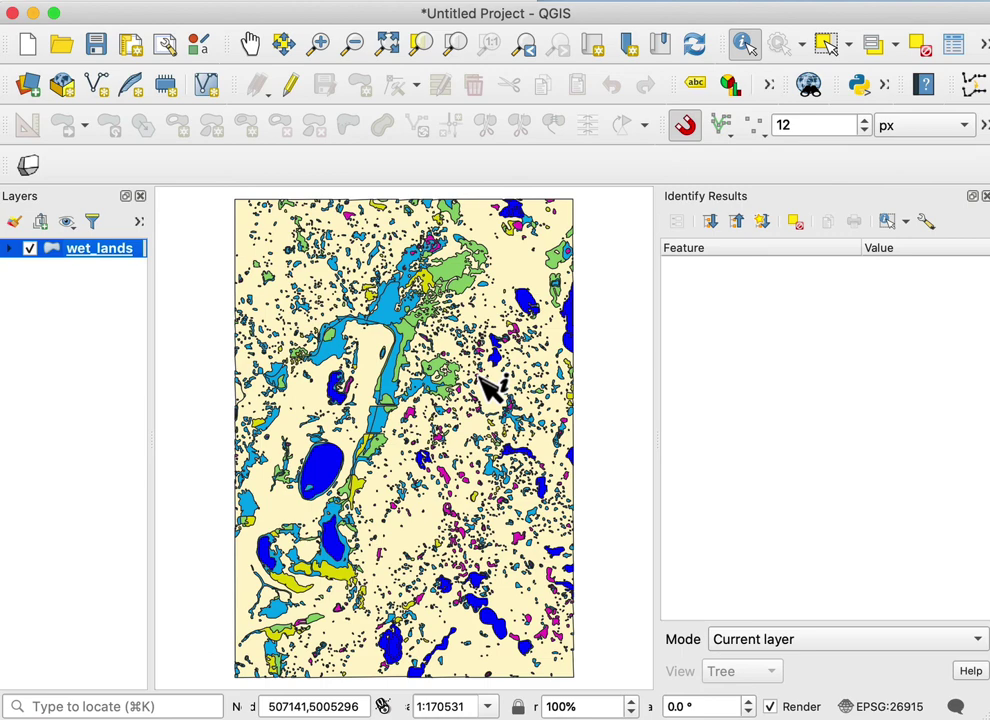
# Step: Reopen the wet_lands Layer Properties on its Symbology page
pyautogui.rightClick(116, 266)
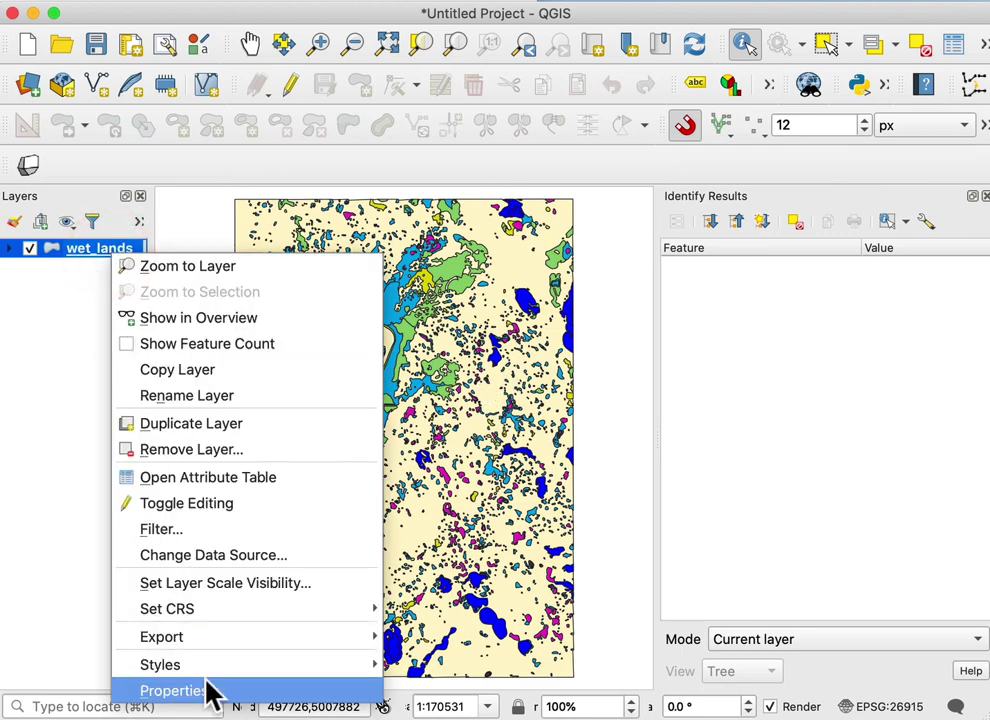
pyautogui.click(175, 690)
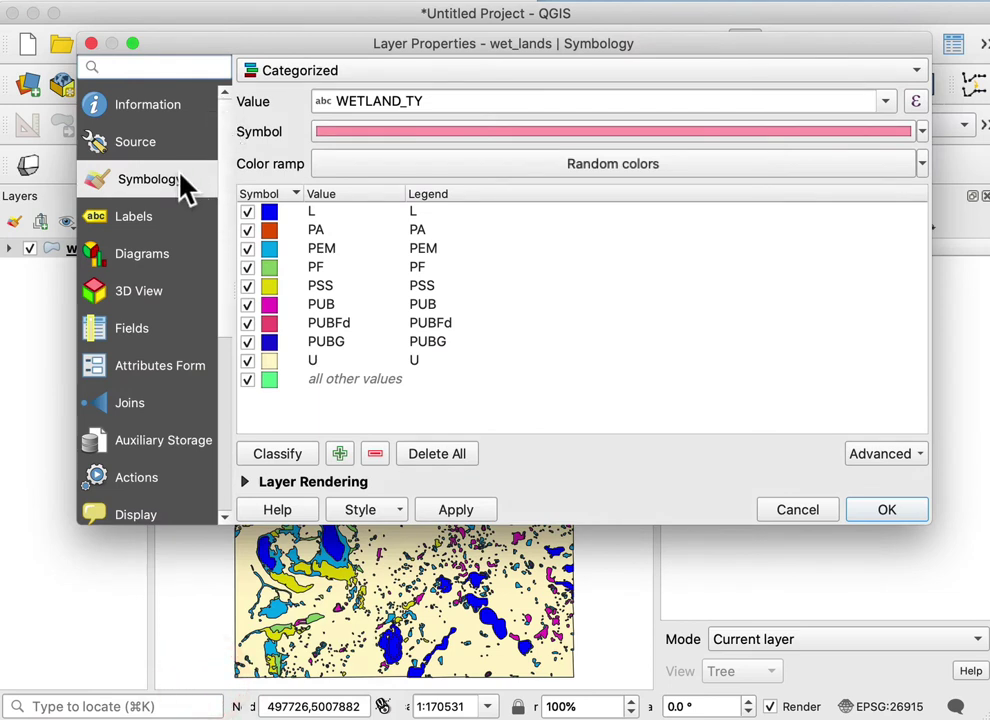